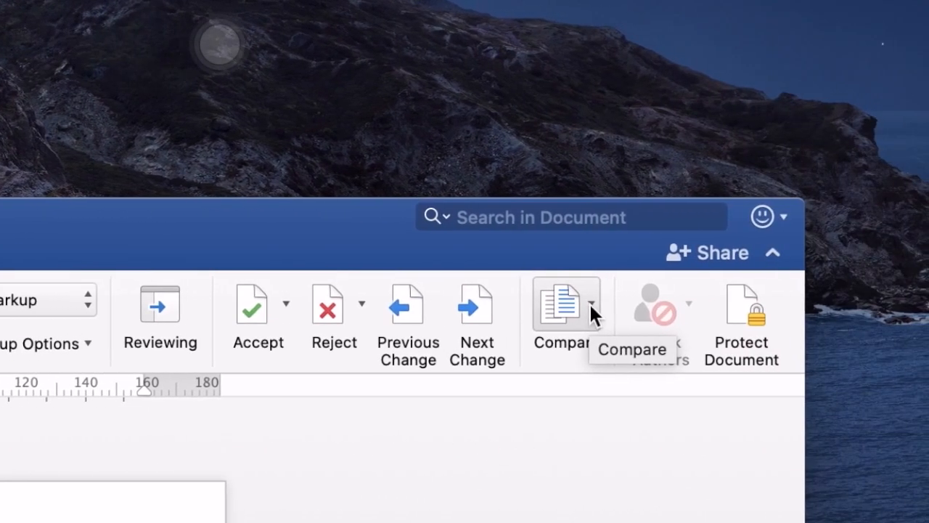
Step: Start a comparison of two documents and move its dialog fully into view
click(590, 303)
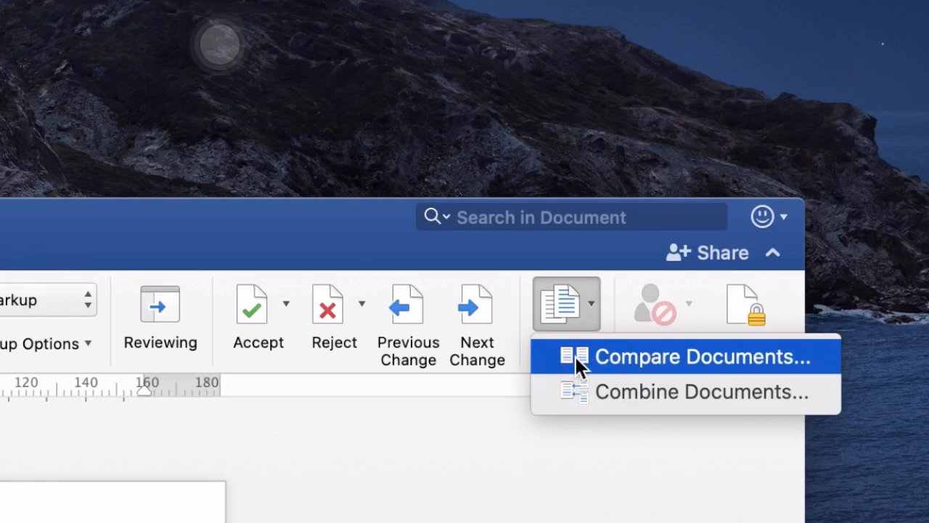
click(648, 351)
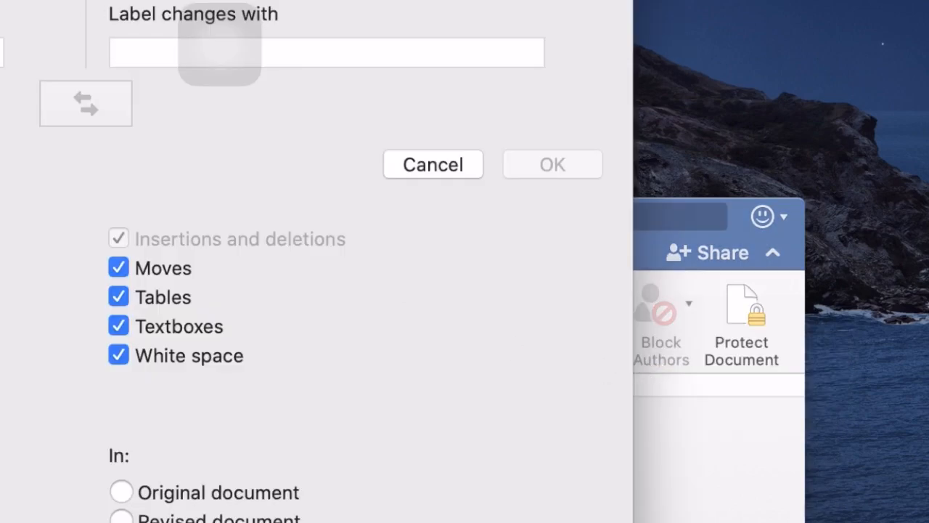
drag(87, 0, 72, 225)
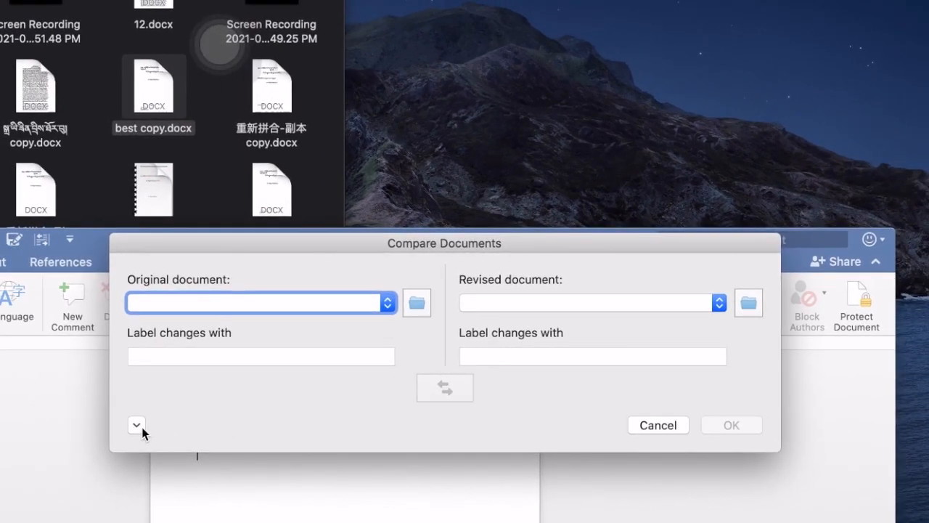
Step: Expand the comparison settings to examine the available options, and collapse them again
click(141, 427)
click(142, 427)
click(141, 427)
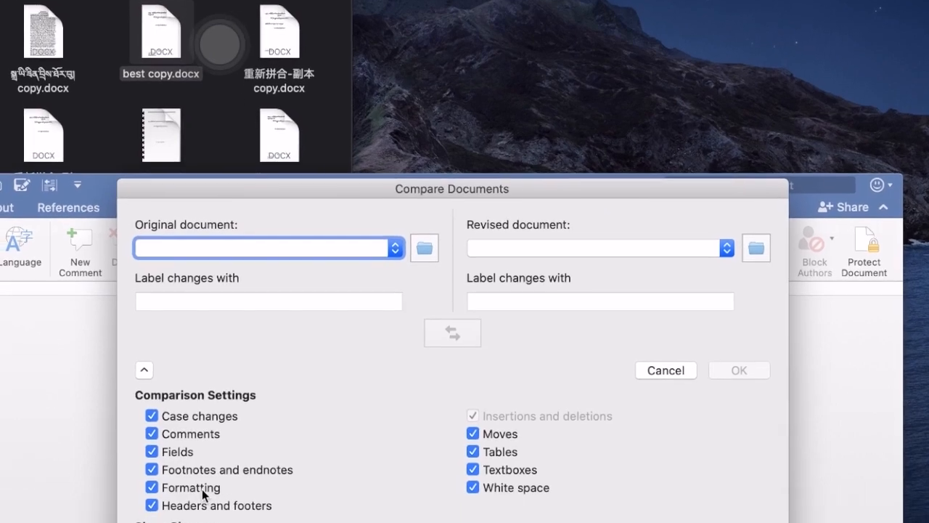
click(146, 368)
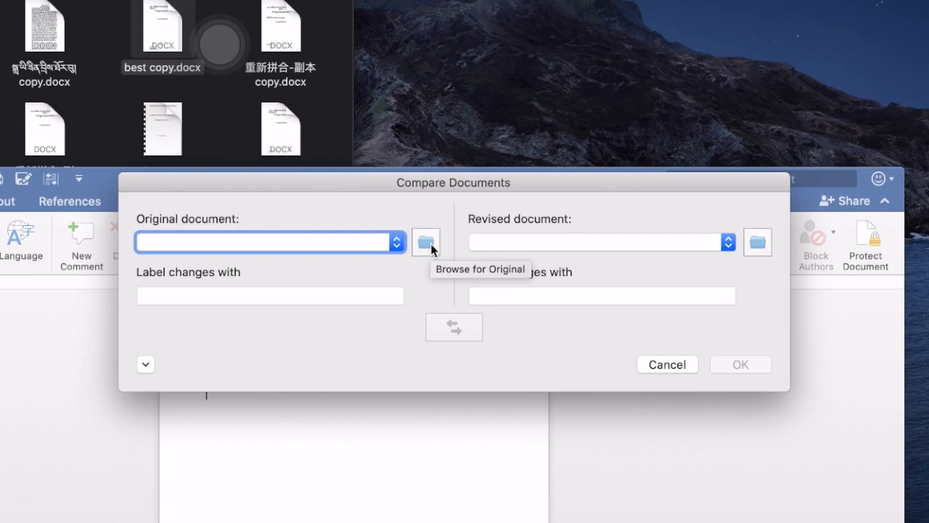
Step: Choose སྒྲ་ཡི་ཟིན་བྲིས་ཐོར་བུ།.docx from the recent files as the original document
click(242, 245)
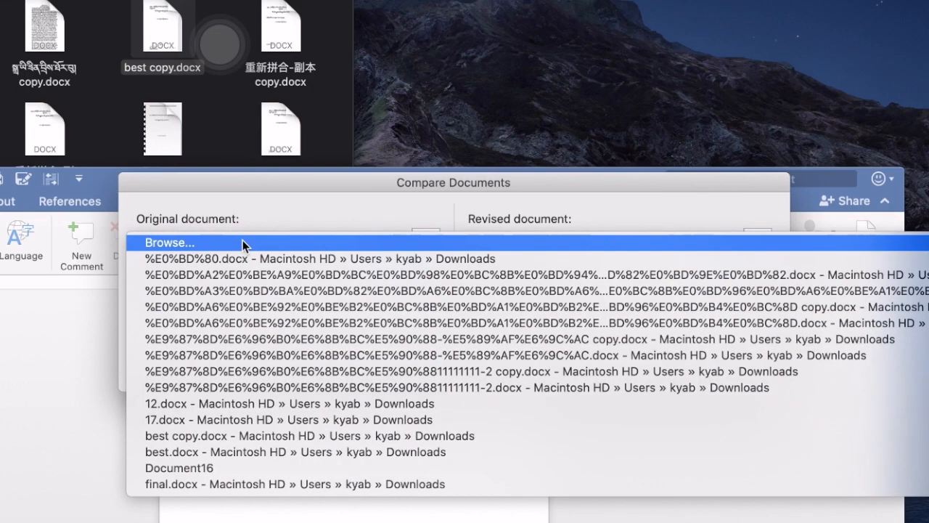
click(299, 218)
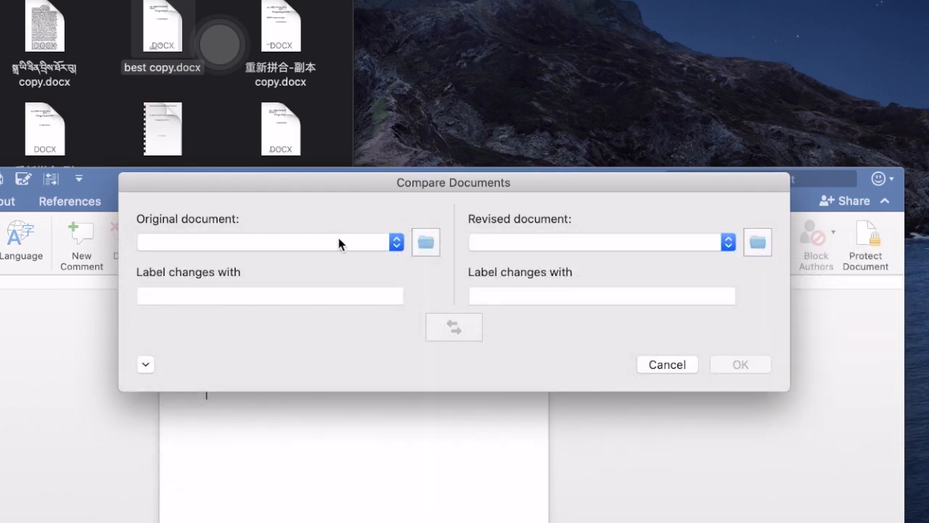
click(427, 243)
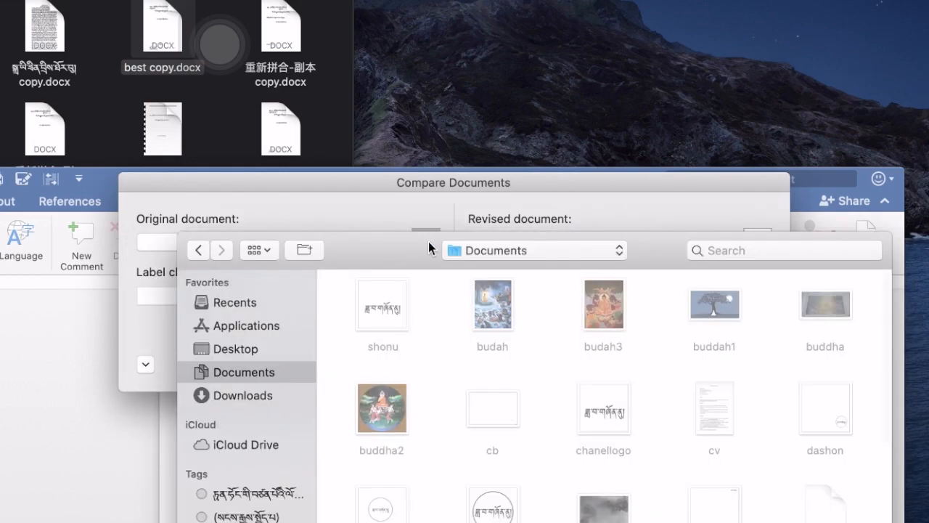
click(246, 304)
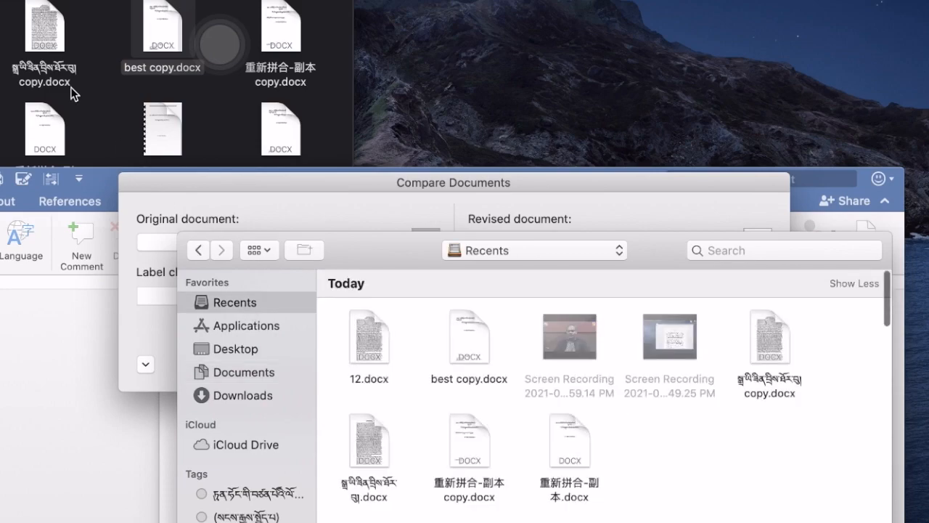
mouse_move(572, 353)
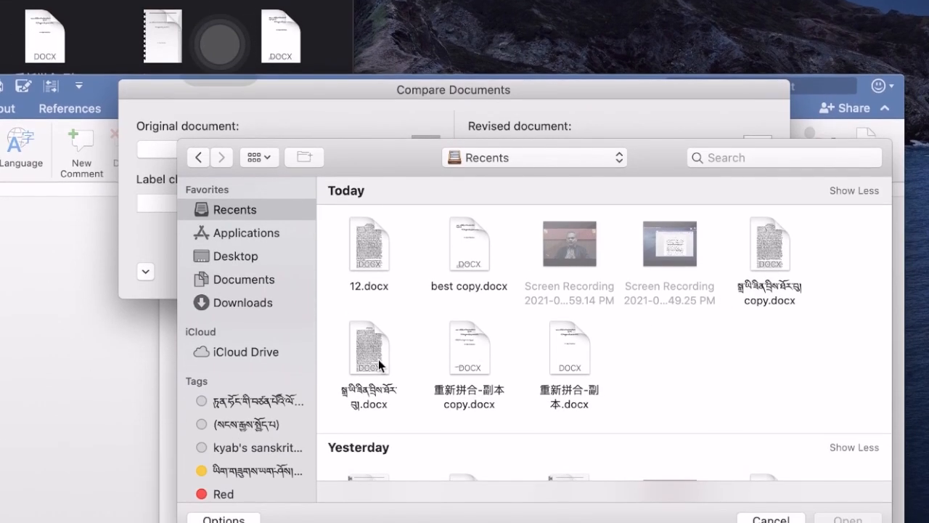
click(378, 451)
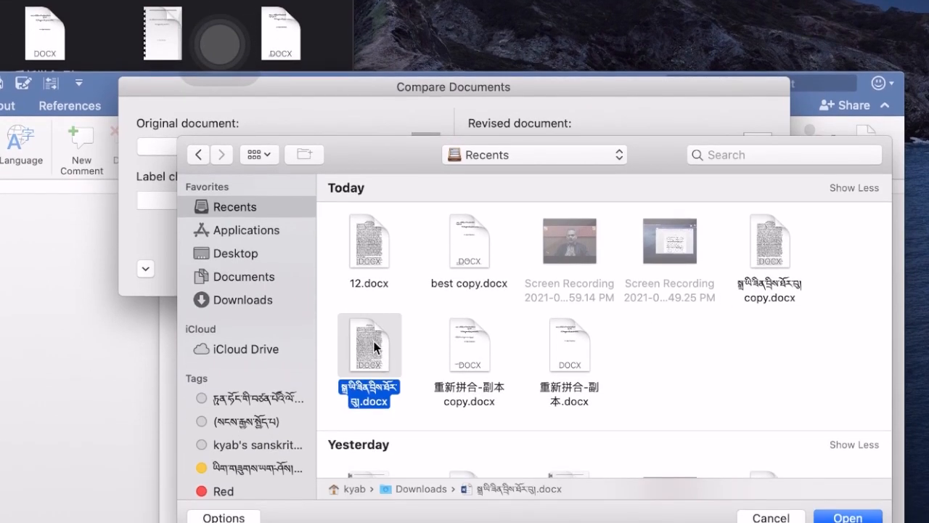
double_click(373, 338)
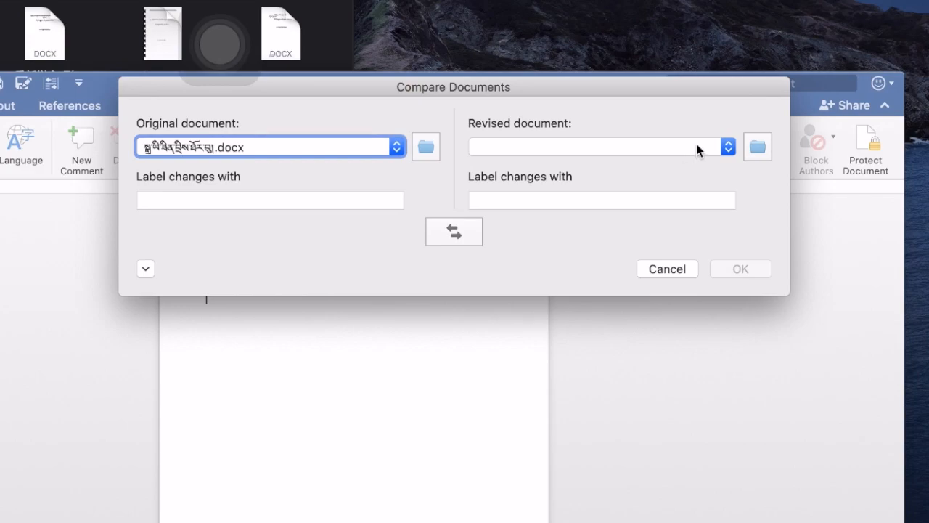
Step: Choose སྒྲ་ཡི་ཟིན་བྲིས་ཐོར་བུ། copy.docx from the recent files as the revised document and run the comparison
click(759, 147)
click(759, 148)
click(256, 207)
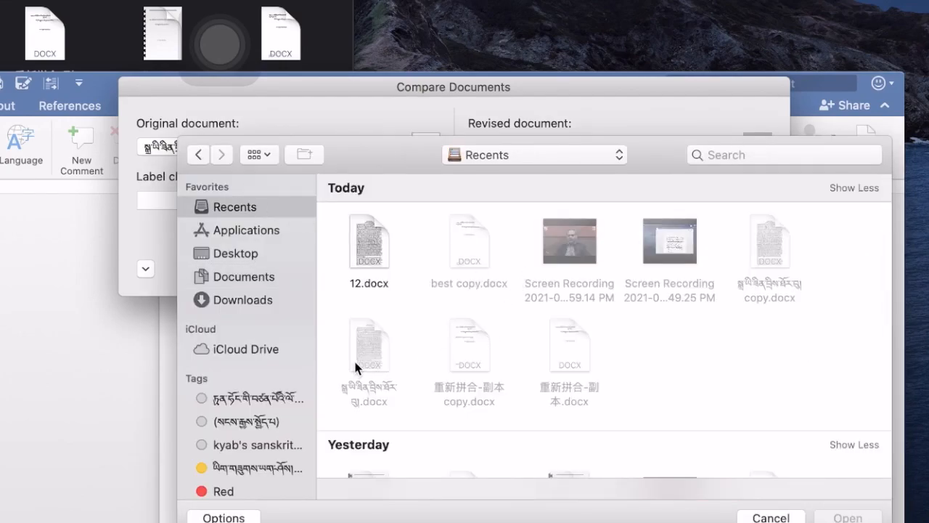
click(772, 269)
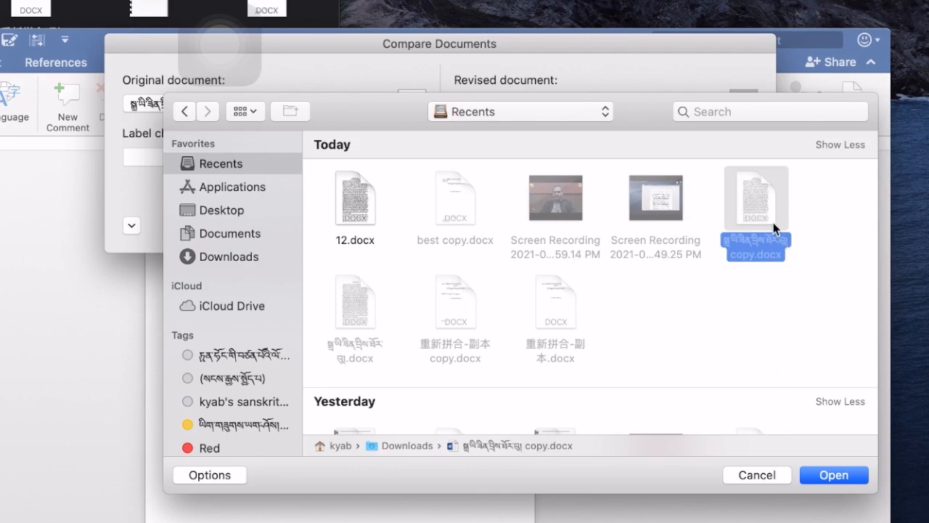
click(832, 475)
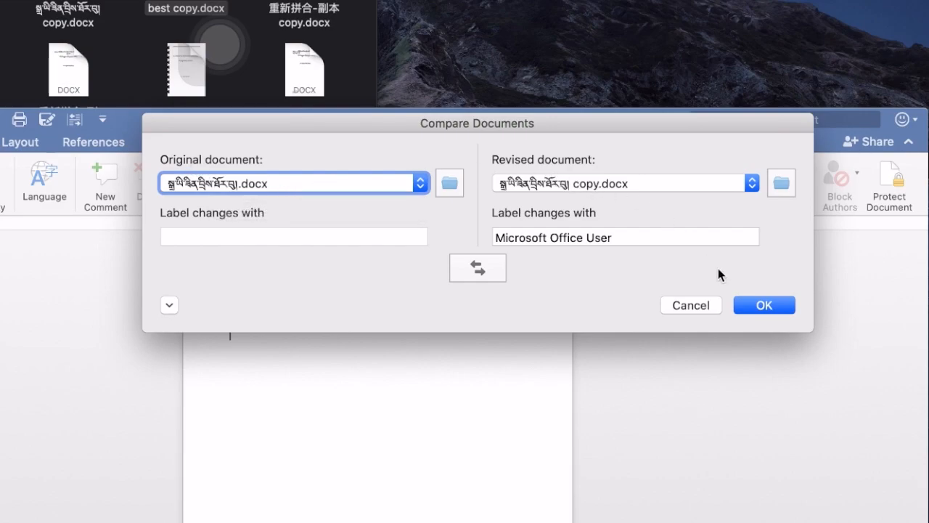
click(762, 306)
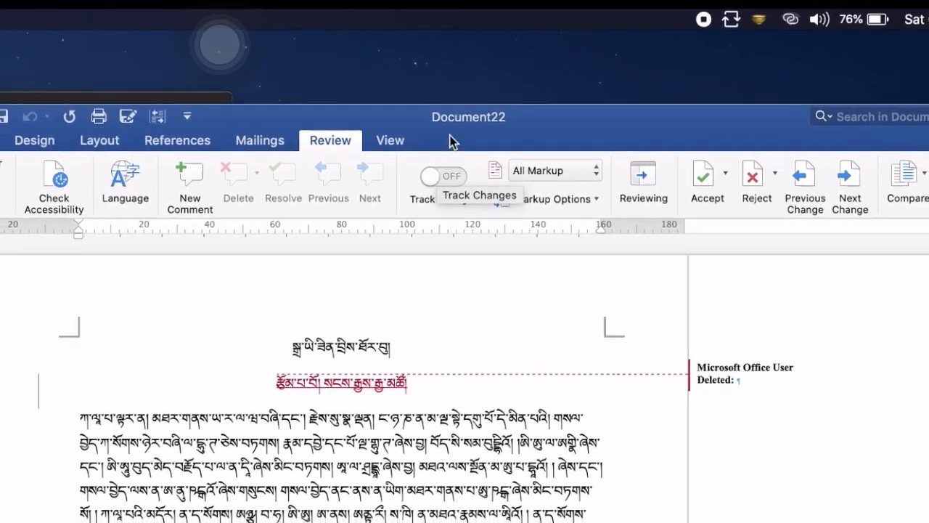
Step: Examine the marked insertions and deletions in the comparison document, including the line under the title and the body text
drag(521, 124, 457, 248)
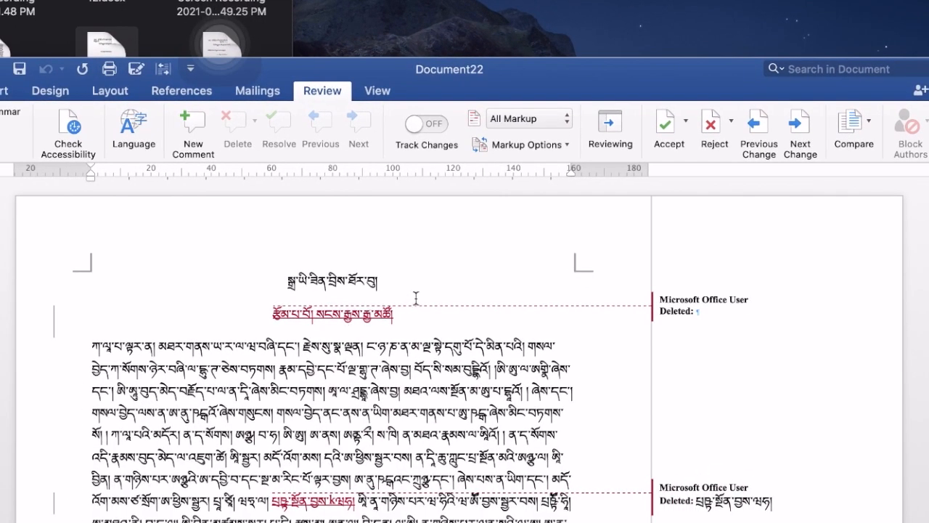
scroll(415, 296, down, 2)
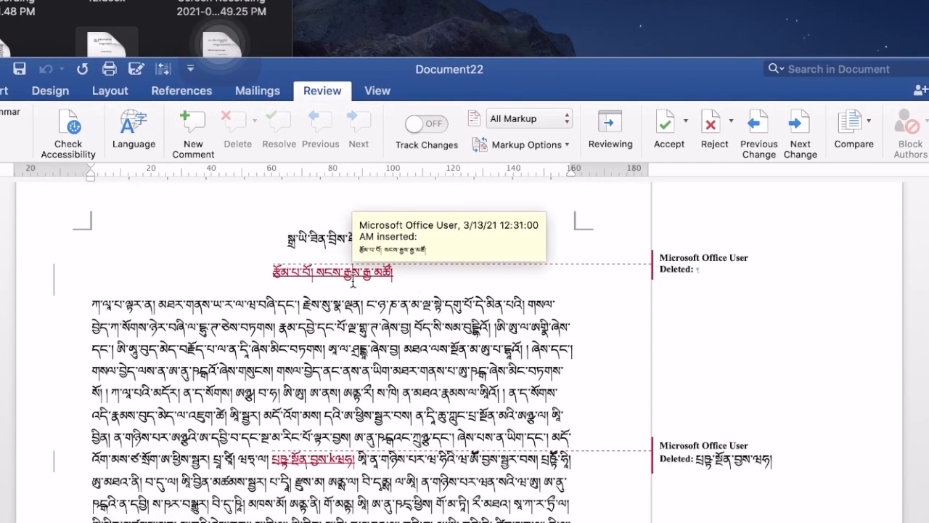
mouse_move(344, 278)
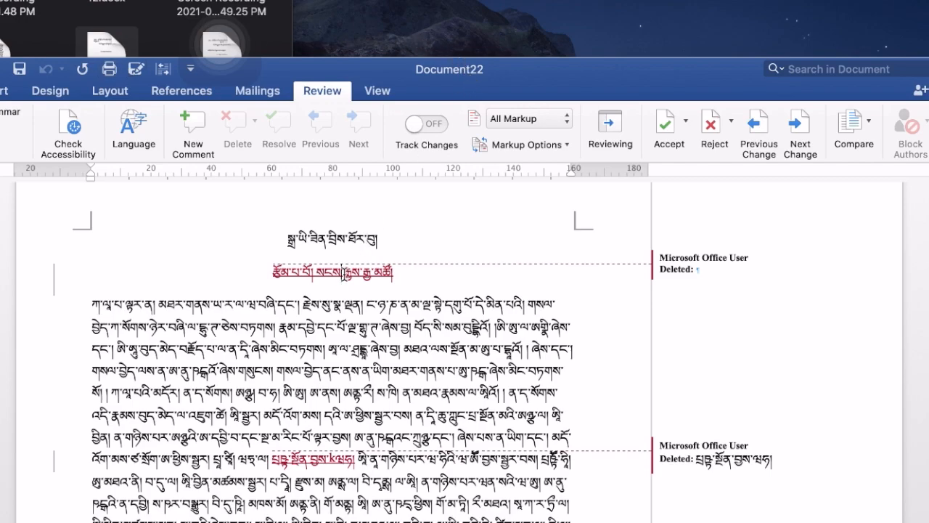
drag(550, 76, 603, 90)
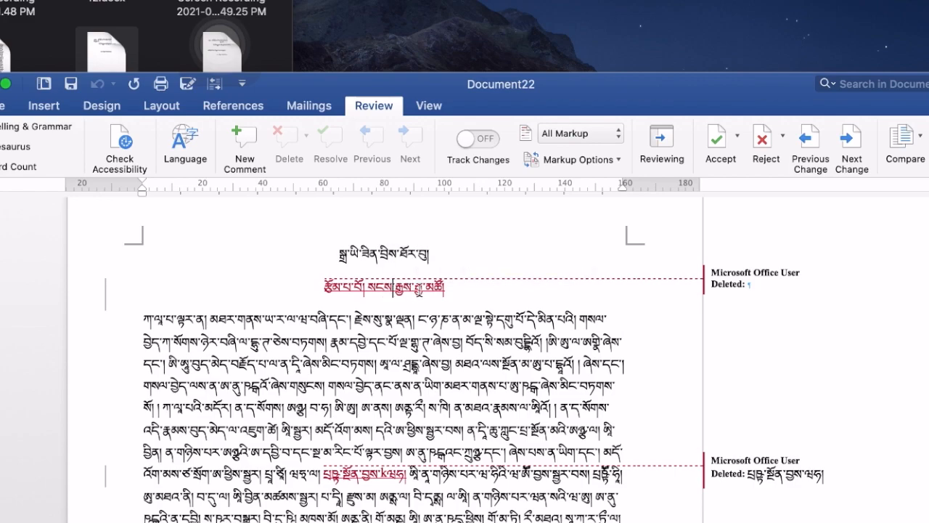
mouse_move(418, 291)
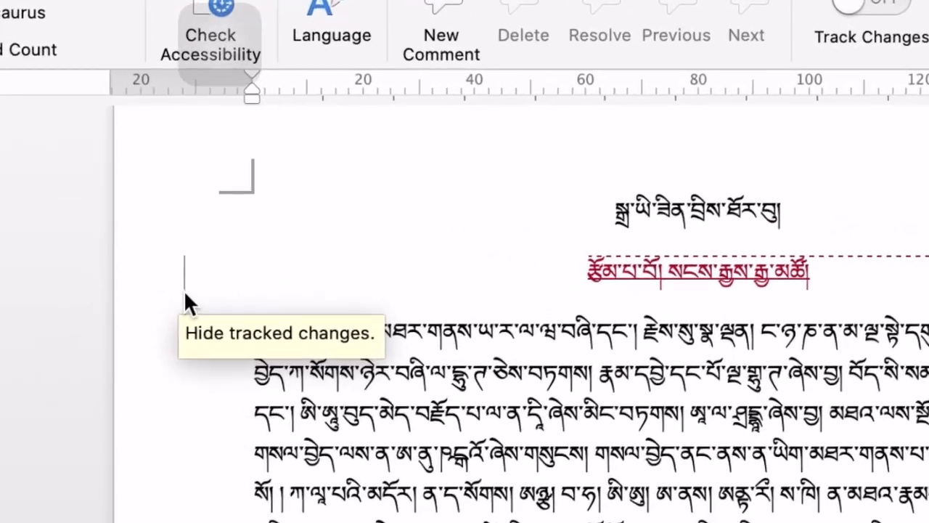
scroll(675, 182, down, 3)
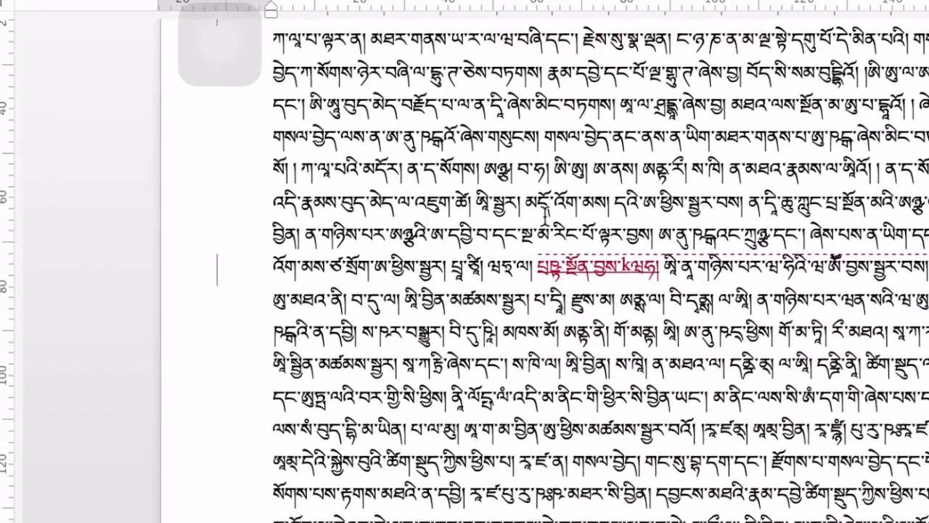
scroll(590, 296, up, 2)
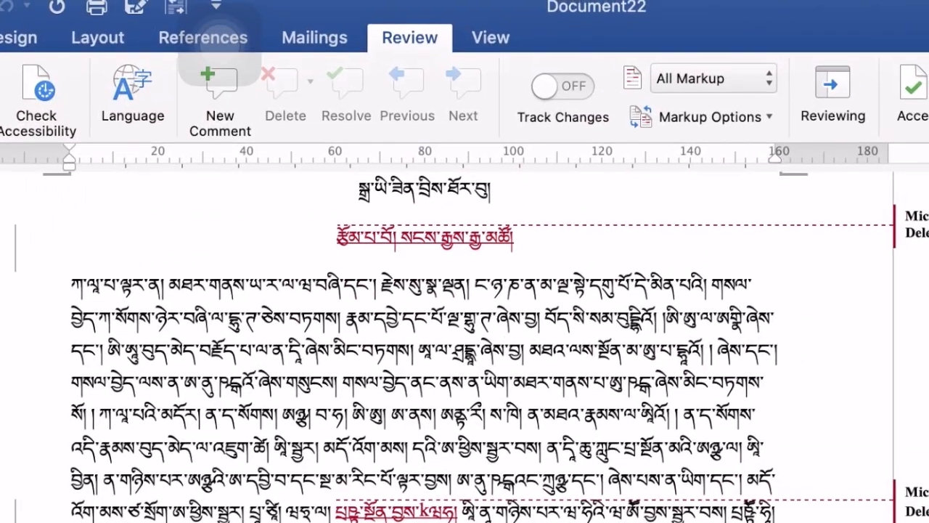
scroll(550, 374, up, 3)
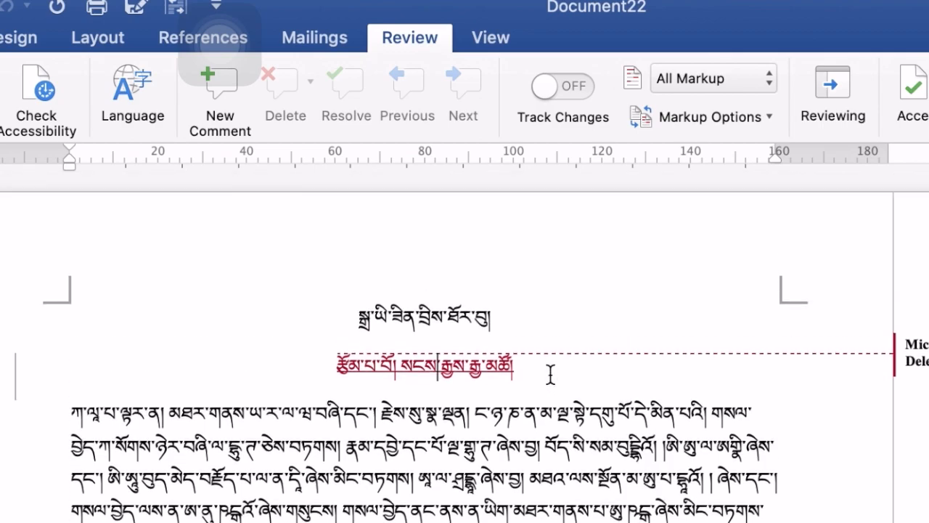
Step: Accept the inserted line under the title and undo the acceptance
mouse_move(412, 371)
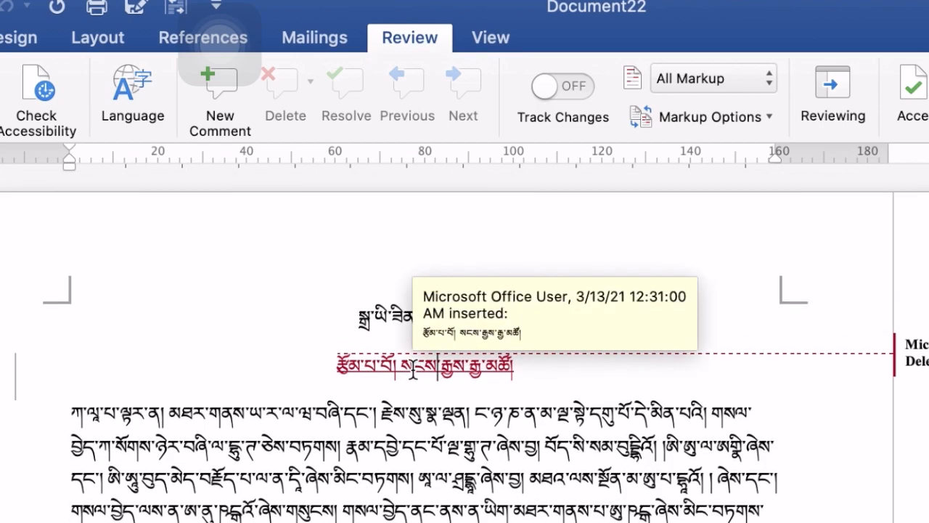
click(413, 370)
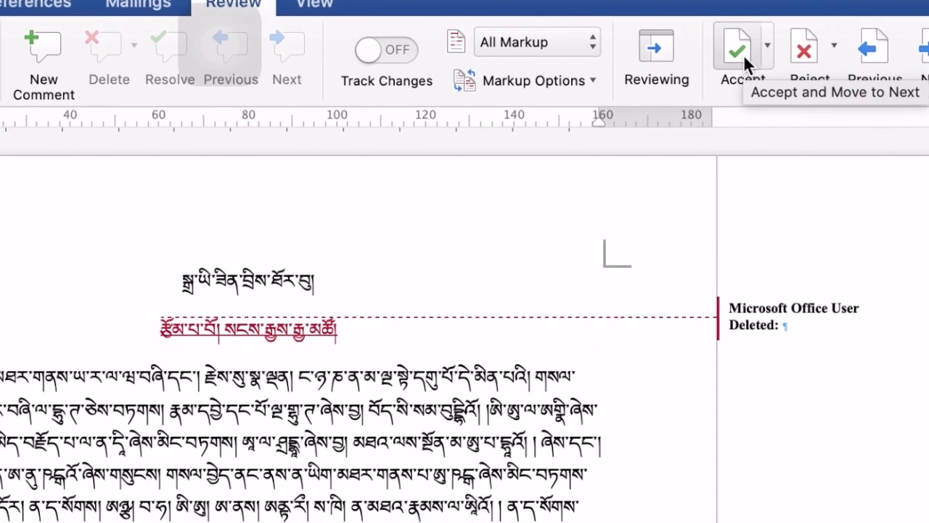
click(742, 57)
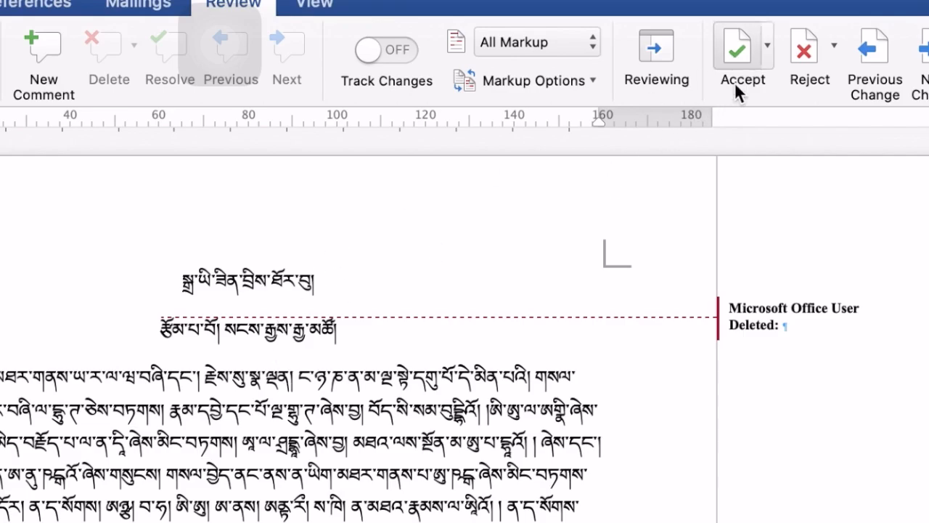
key(super+z)
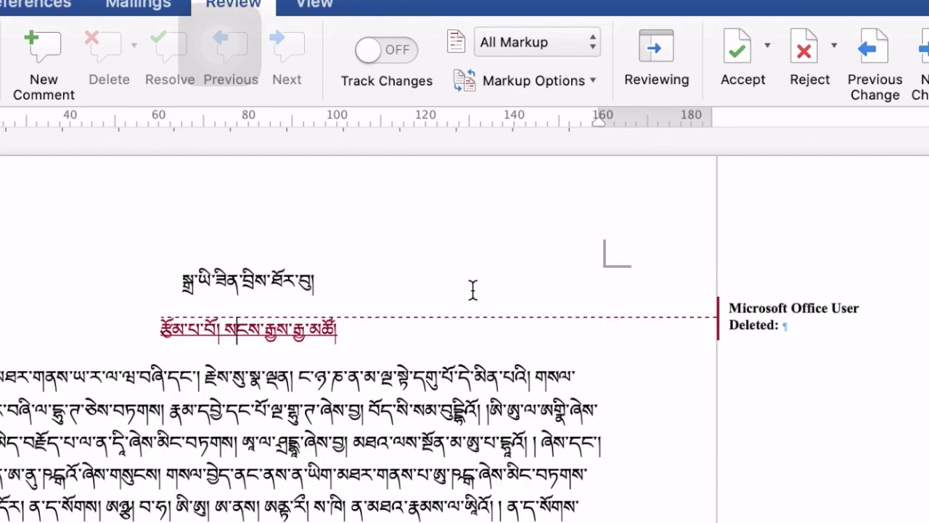
Step: Reject the inserted line under the title and undo the rejection
mouse_move(308, 332)
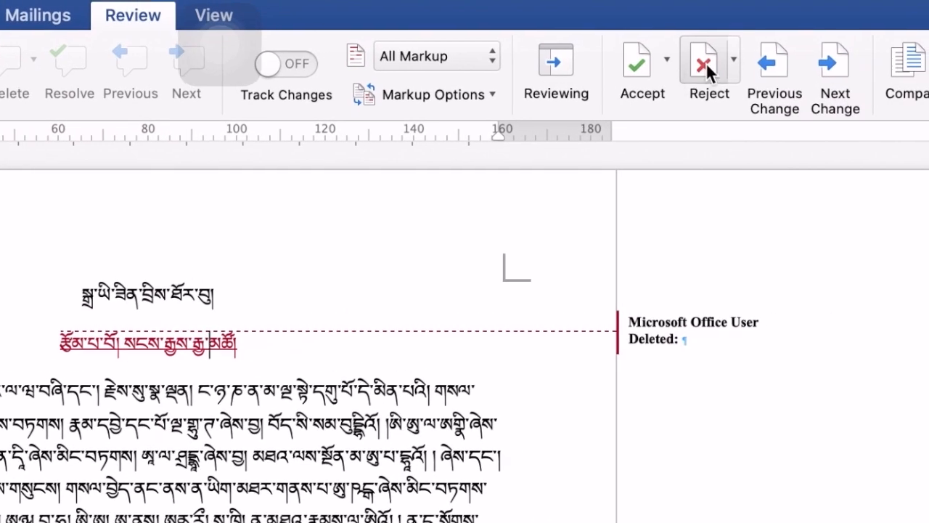
click(706, 62)
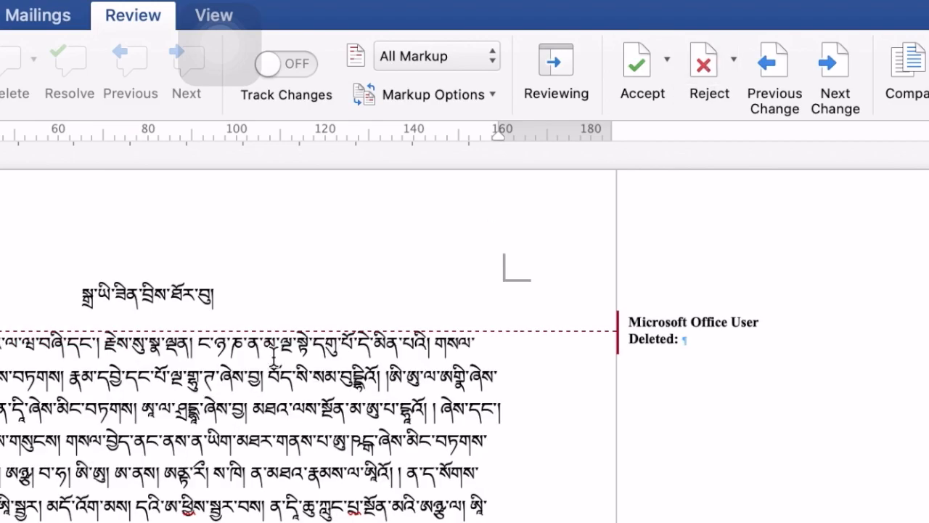
key(super+z)
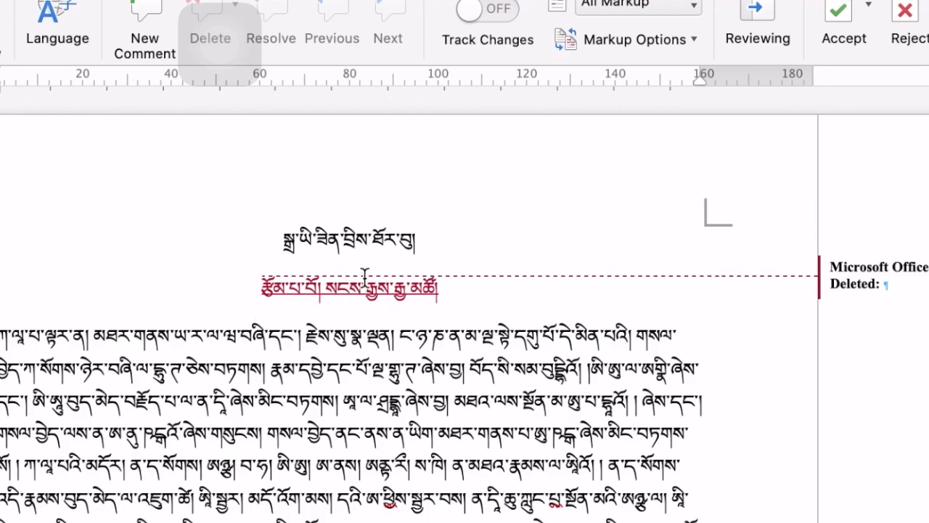
Step: Accept the inserted line under the title and move to the next change
mouse_move(371, 289)
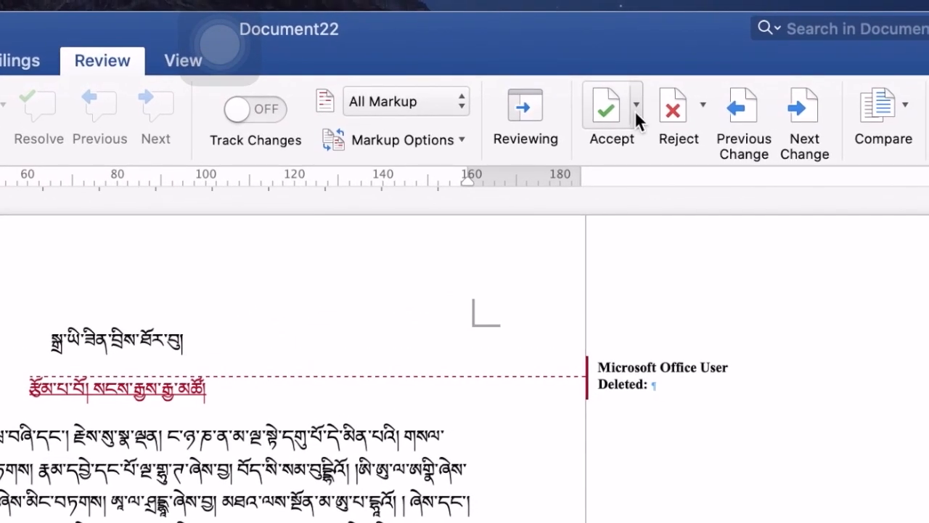
click(637, 107)
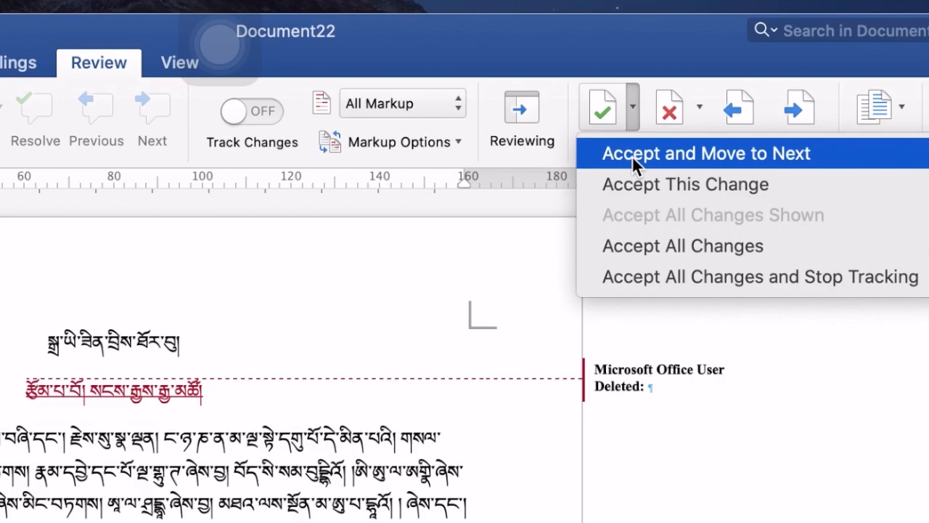
click(604, 106)
click(603, 104)
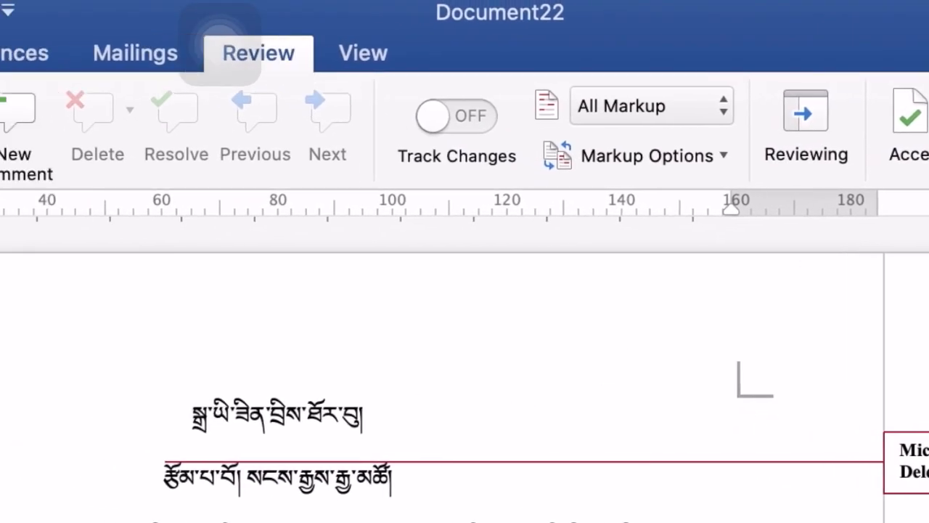
Step: Show the nonprinting formatting marks to examine the deleted paragraph mark under the title, and hide them again
click(24, 138)
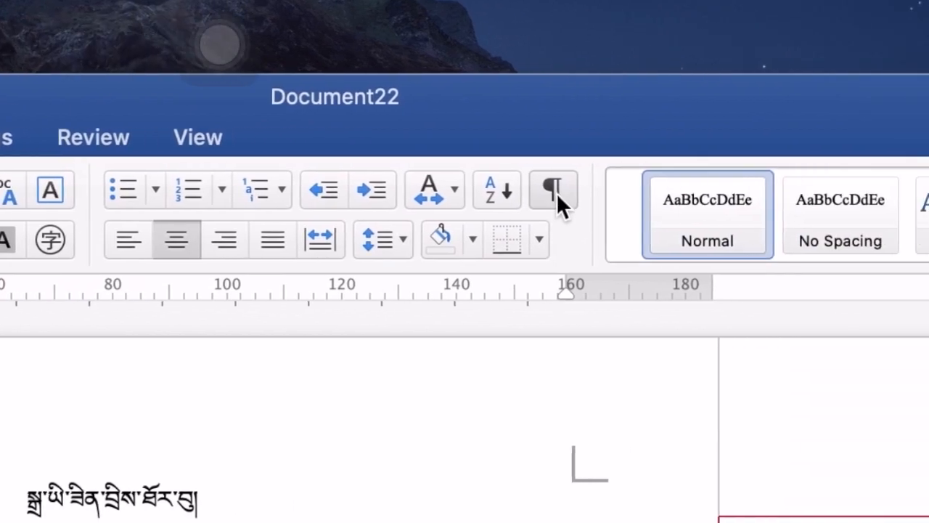
click(557, 190)
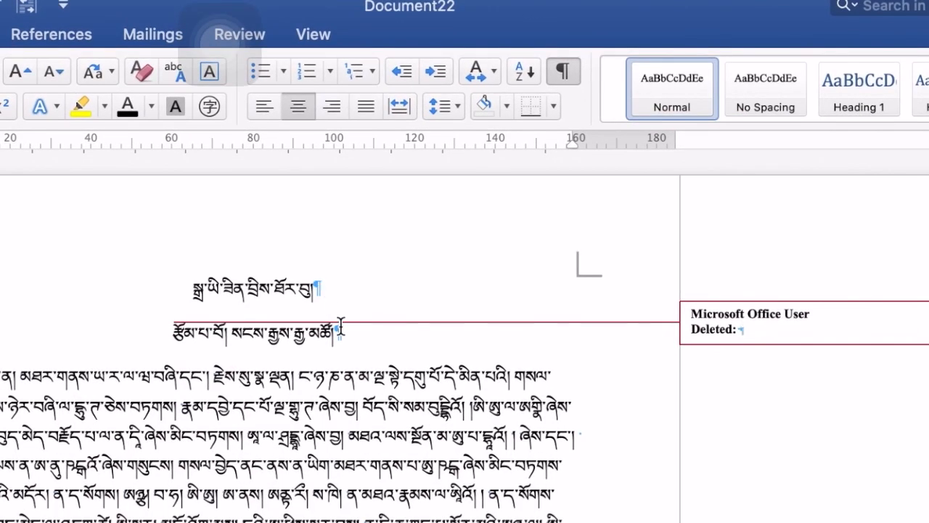
click(566, 72)
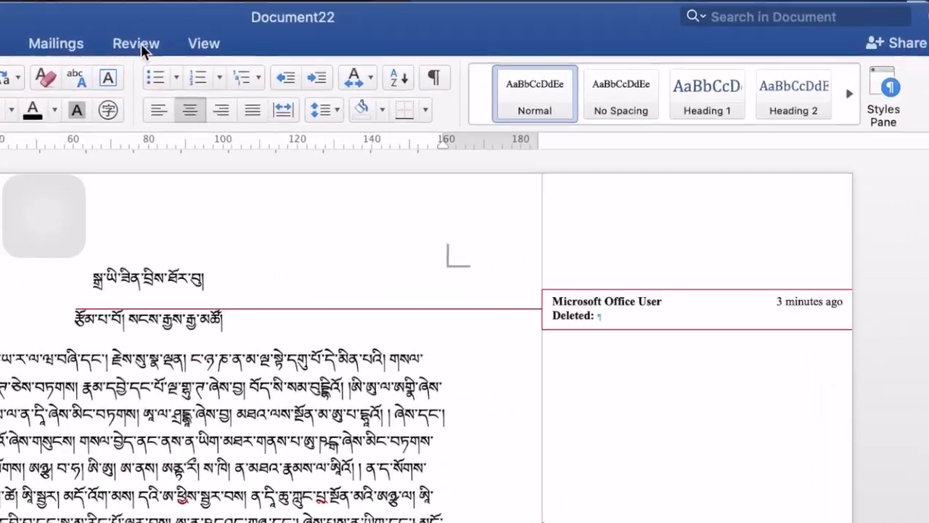
Step: Accept the deletion of the empty paragraph under the title and move to the next change
click(511, 141)
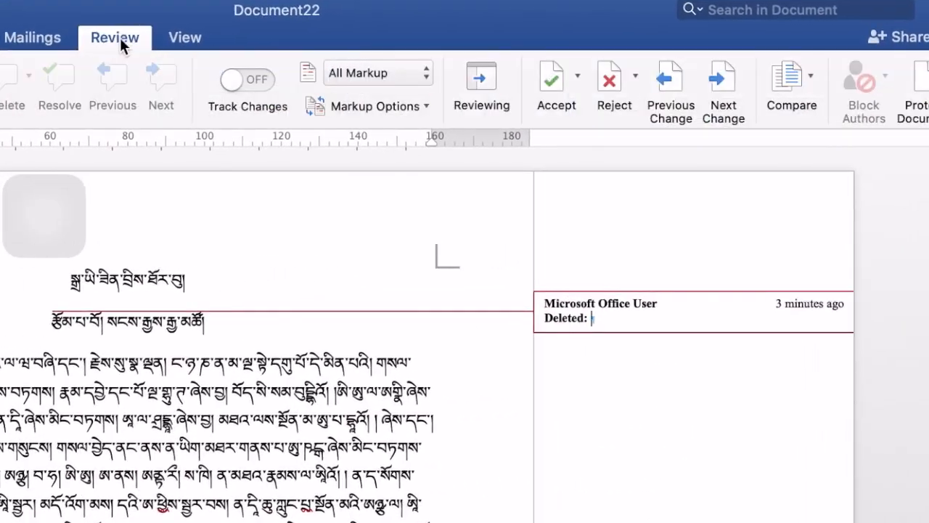
click(560, 78)
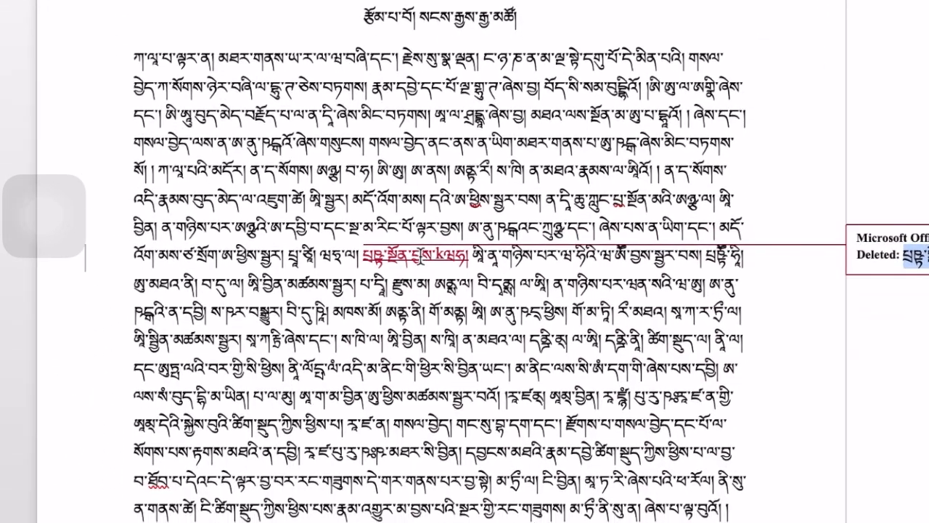
Step: Remove the stray letter "k" from the inserted phrase in the first body paragraph and restore it
click(434, 412)
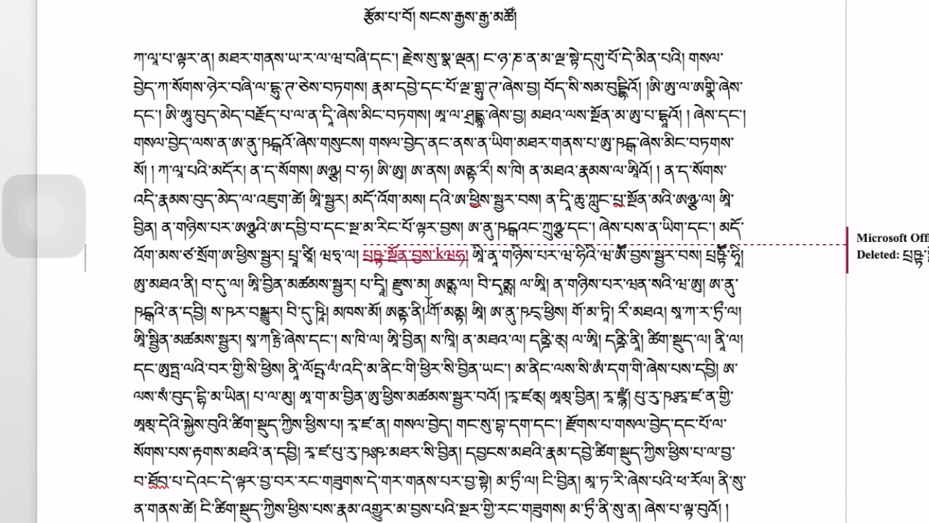
key(BackSpace)
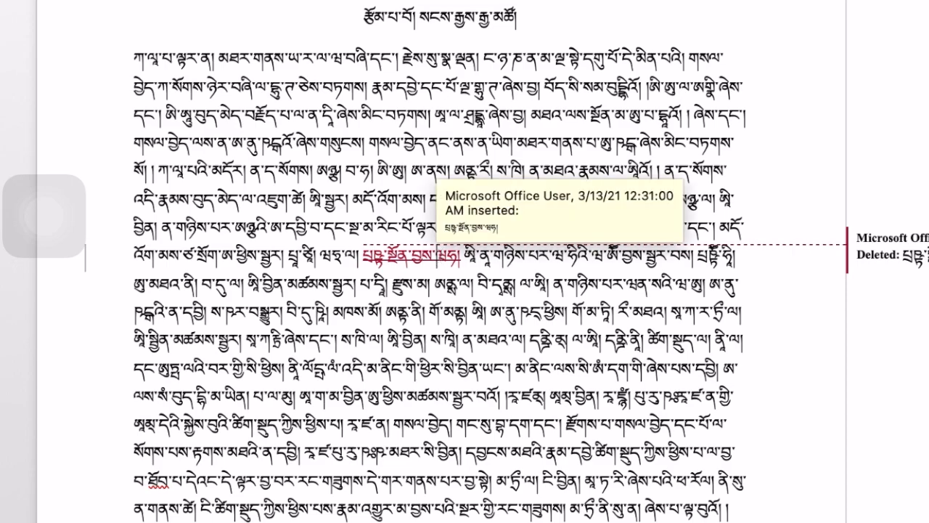
text(ག།)
key(BackSpace)
key(BackSpace)
text(k)
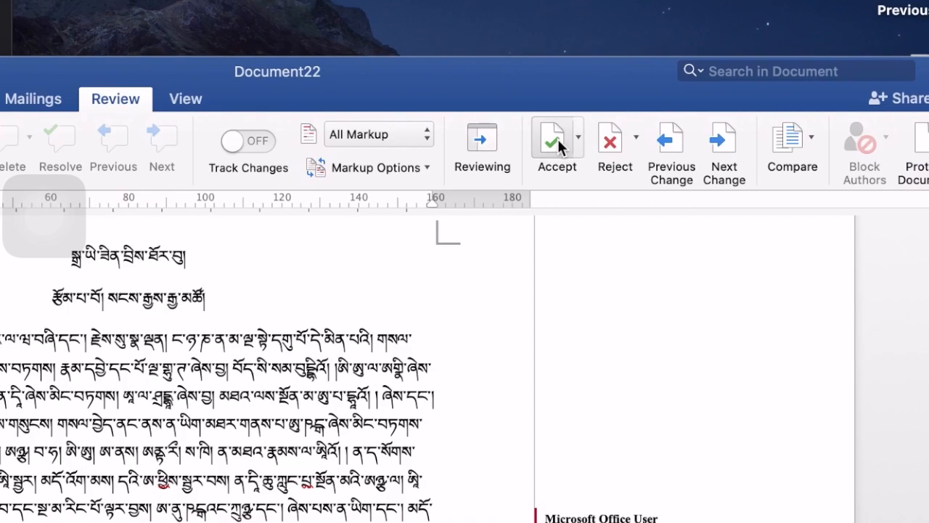
Step: Accept the inserted wording containing the letter "k" in the first body paragraph and inspect the deleted original wording
click(558, 138)
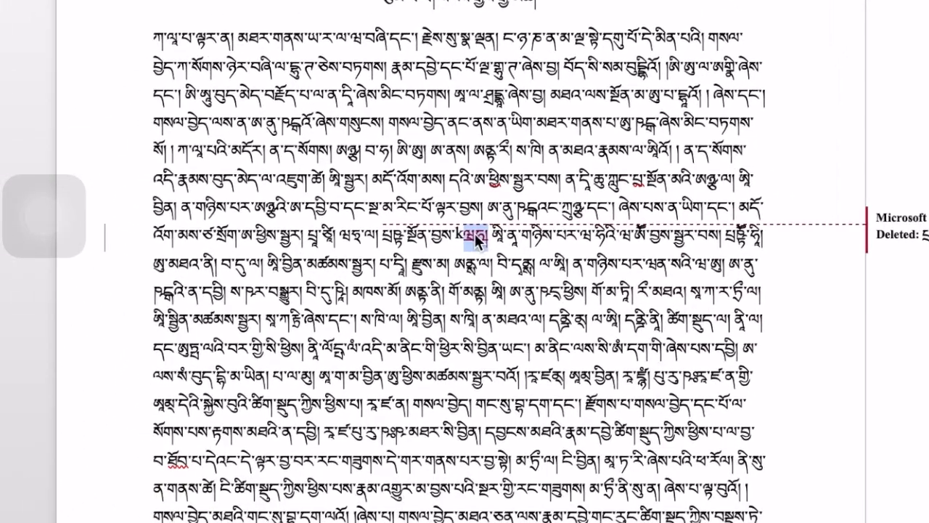
click(477, 236)
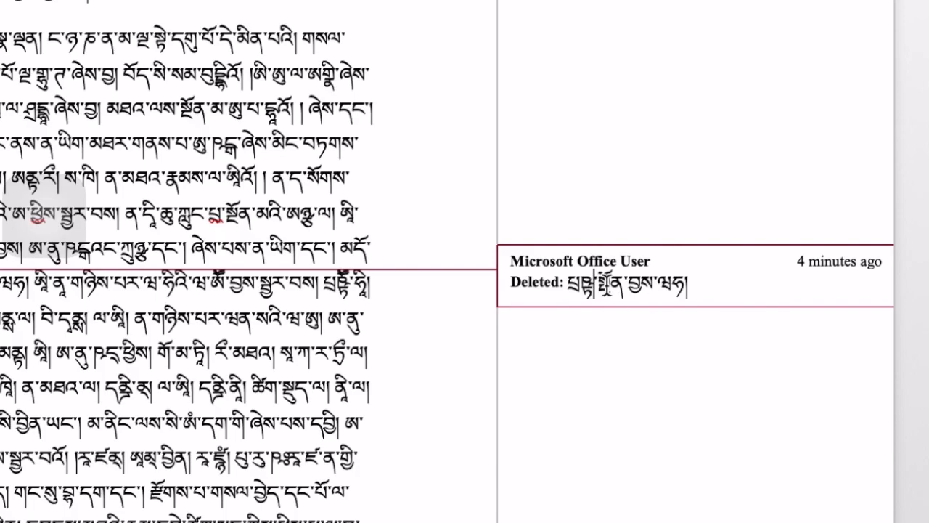
mouse_move(623, 289)
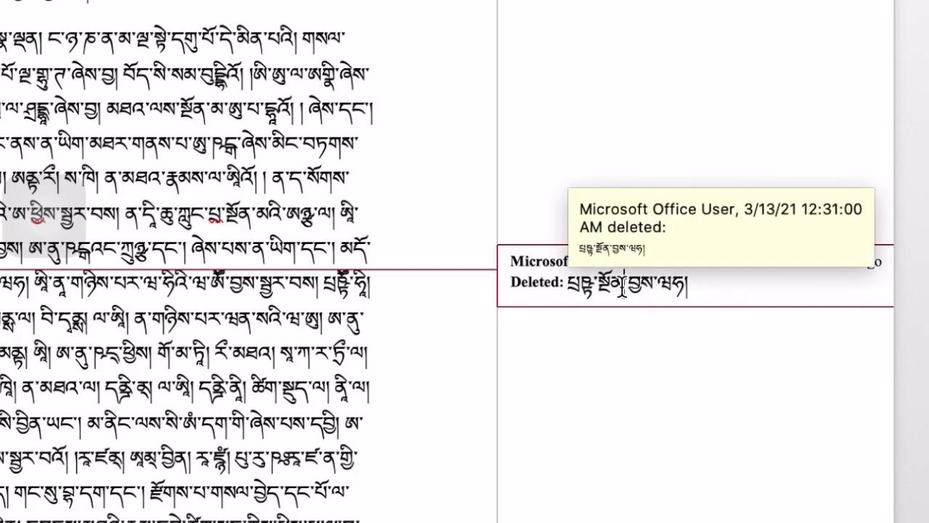
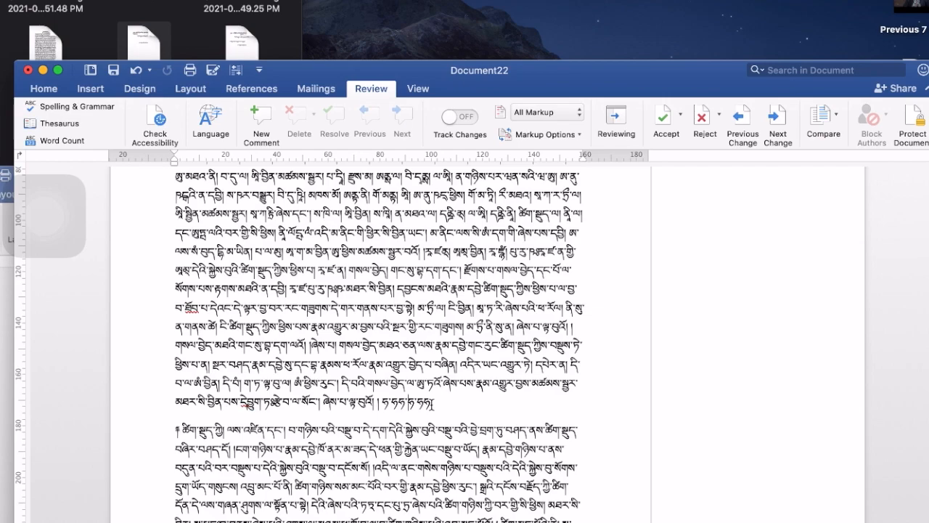
Step: Undo the acceptance of the inserted text ending the first body paragraph and reject that insertion
key(super+z)
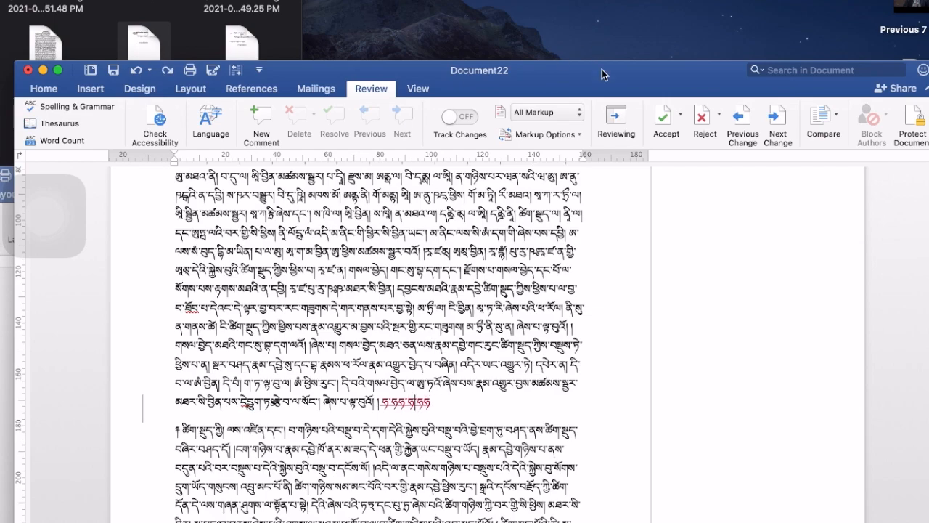
drag(605, 74, 519, 0)
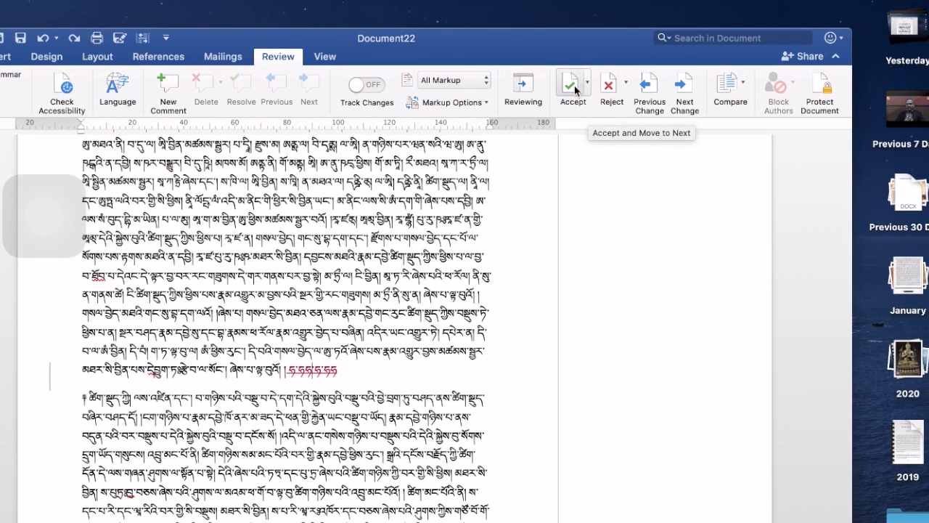
click(612, 86)
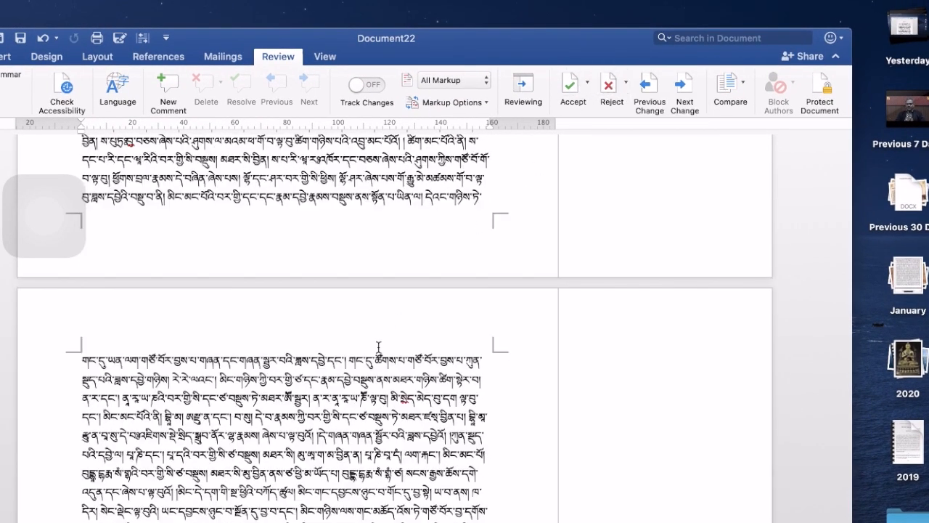
scroll(378, 350, up, 5)
scroll(314, 382, up, 2)
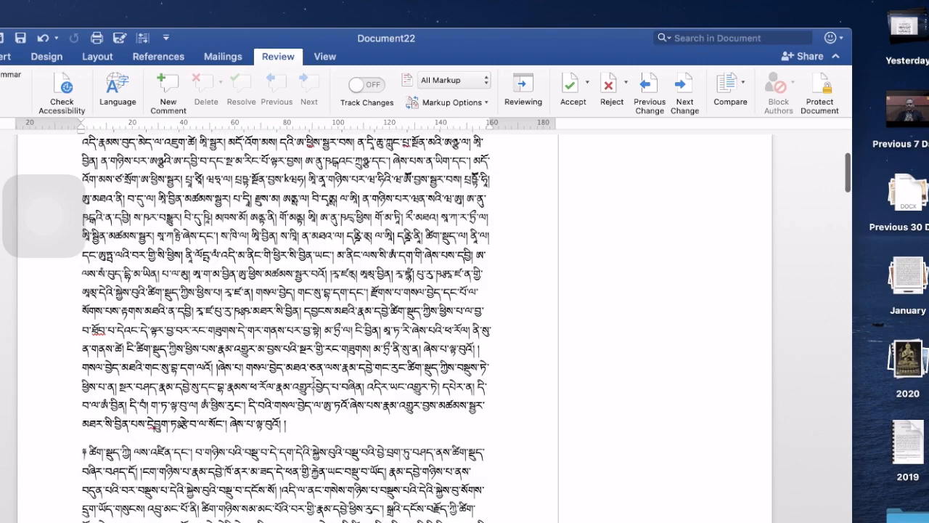
Step: Accept the inserted word starting with "d" on the following page and move to the next change
scroll(373, 444, down, 10)
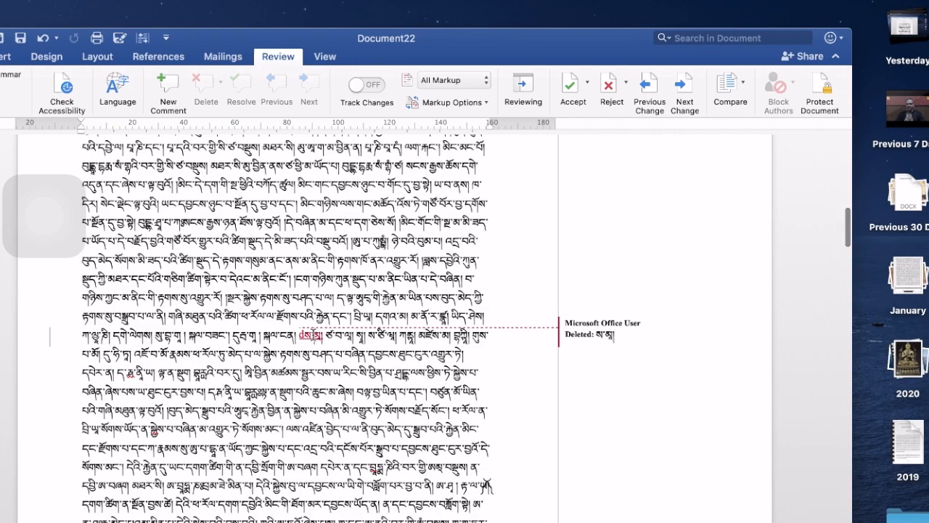
click(573, 90)
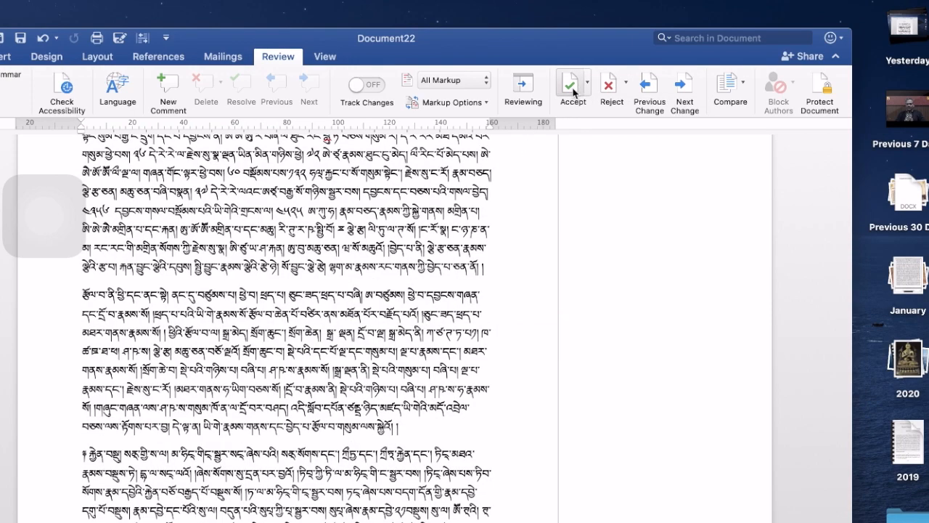
Step: Accept the inserted text "have to delete it" at the end of the page and undo the acceptance
scroll(233, 436, down, 10)
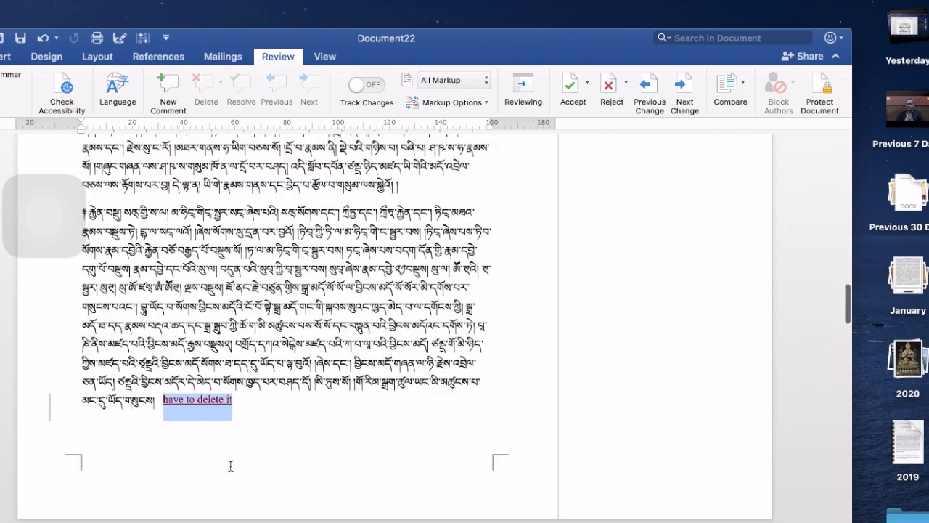
scroll(251, 286, up, 2)
click(209, 227)
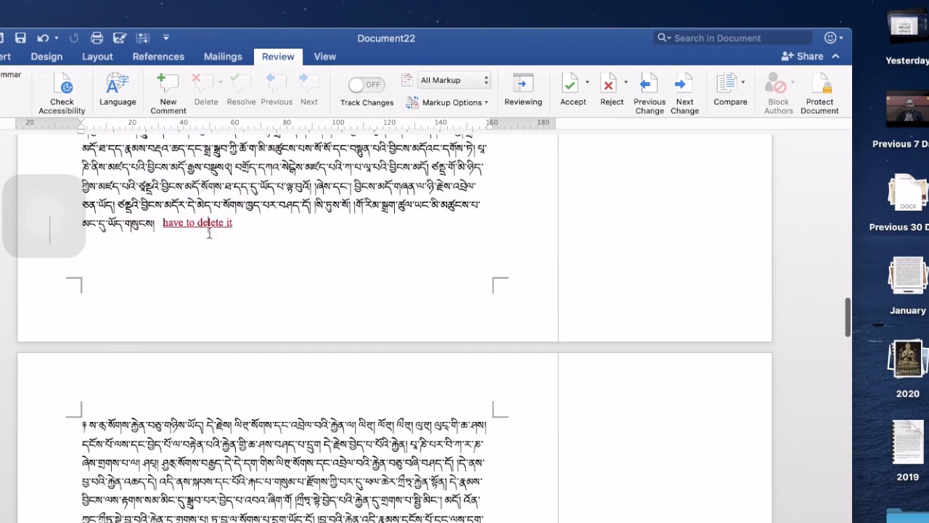
mouse_move(213, 225)
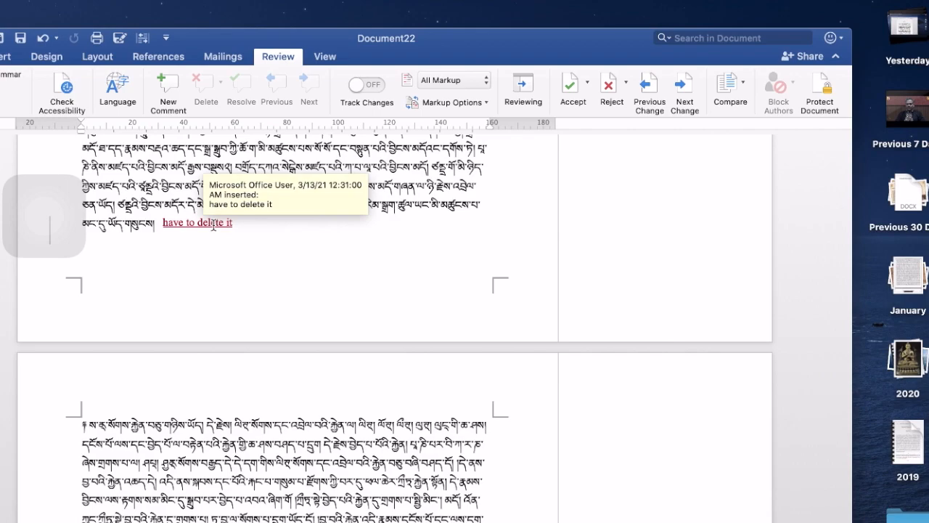
click(568, 93)
scroll(322, 245, up, 8)
click(218, 376)
key(super+z)
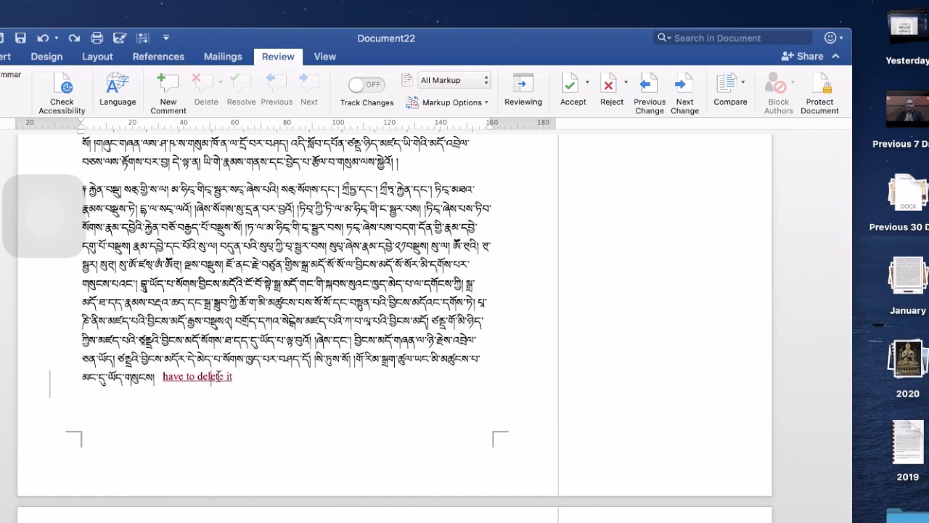
Step: Reject the inserted text "have to delete it" and check the end of that paragraph
click(609, 88)
scroll(253, 300, up, 5)
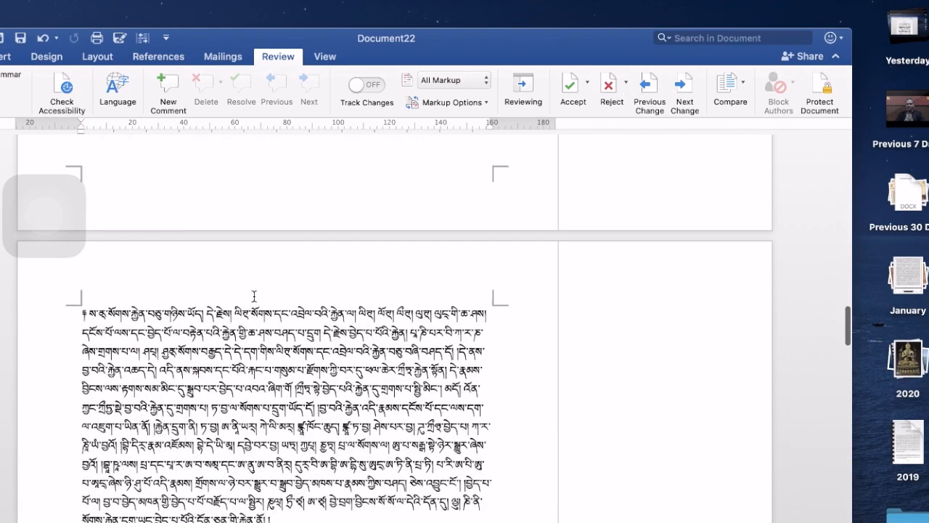
scroll(253, 296, up, 1)
click(186, 336)
Step: Try accepting the inserted text at the end of the short single-line paragraph on the next page
scroll(452, 407, down, 10)
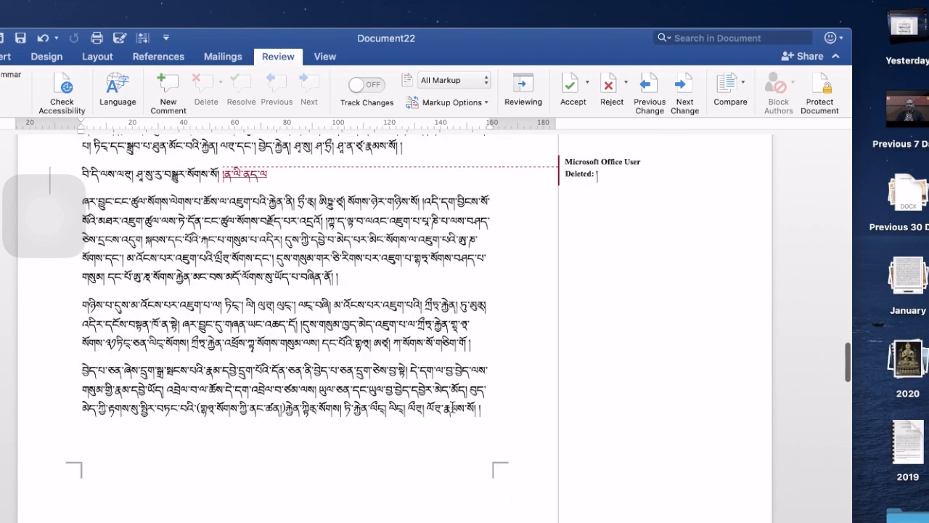
scroll(452, 406, up, 2)
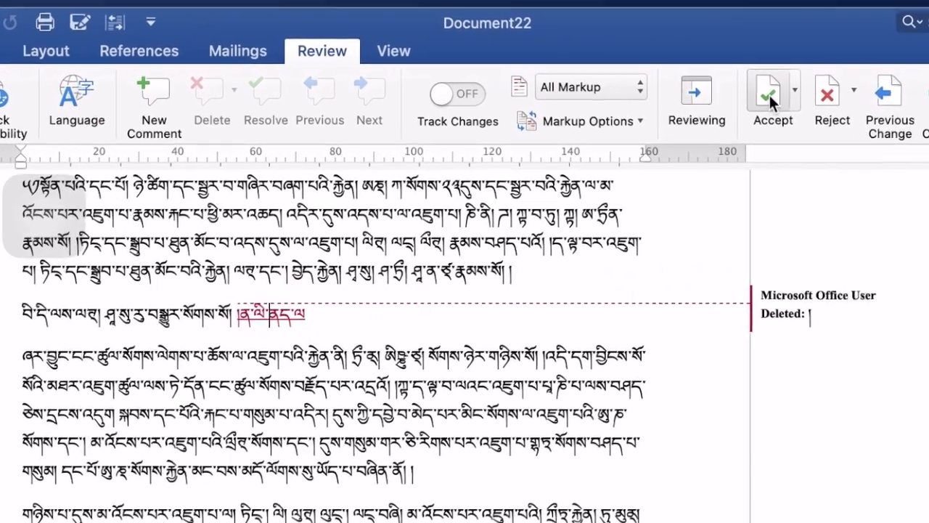
click(775, 92)
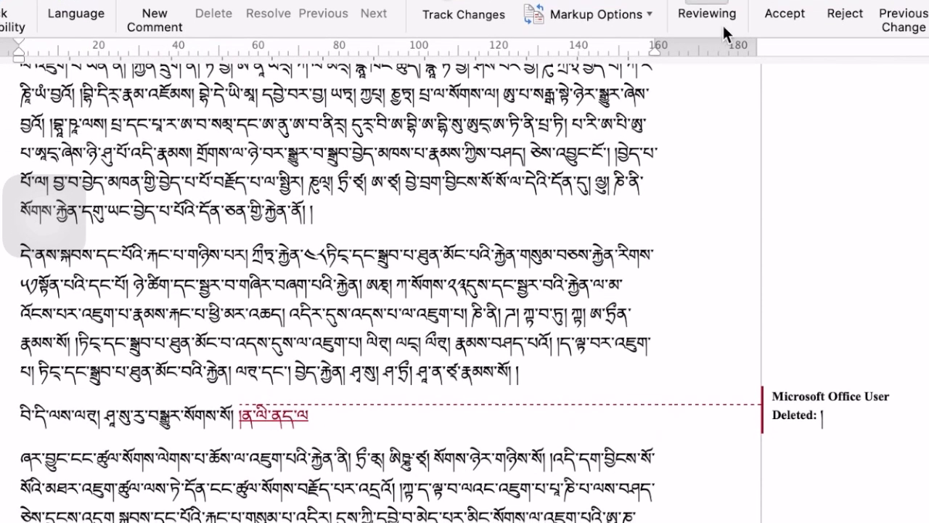
click(841, 5)
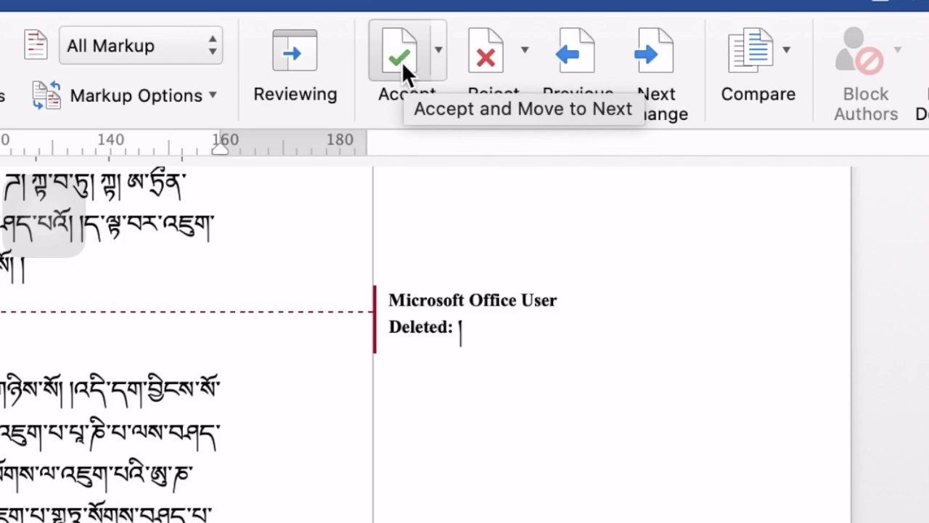
click(403, 61)
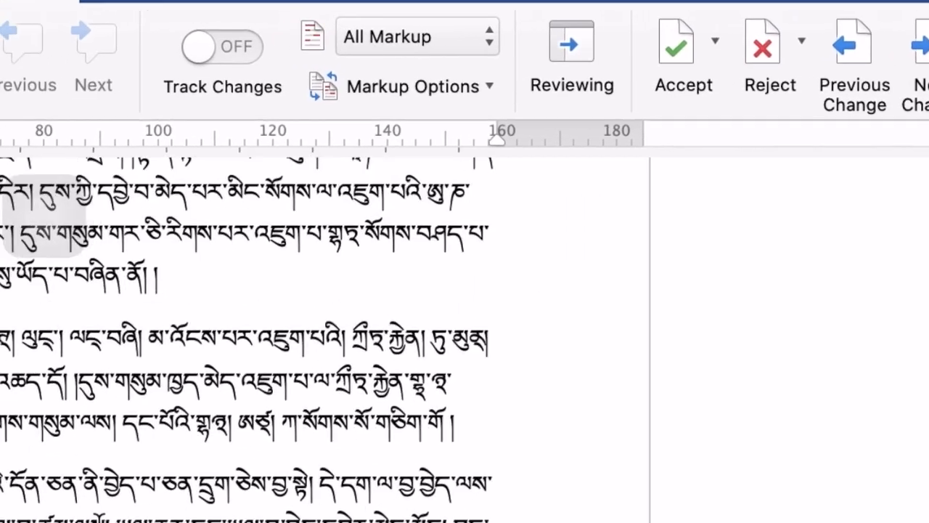
Step: Reject the inserted text at the end of the short single-line paragraph and move to the next change
scroll(63, 366, up, 1)
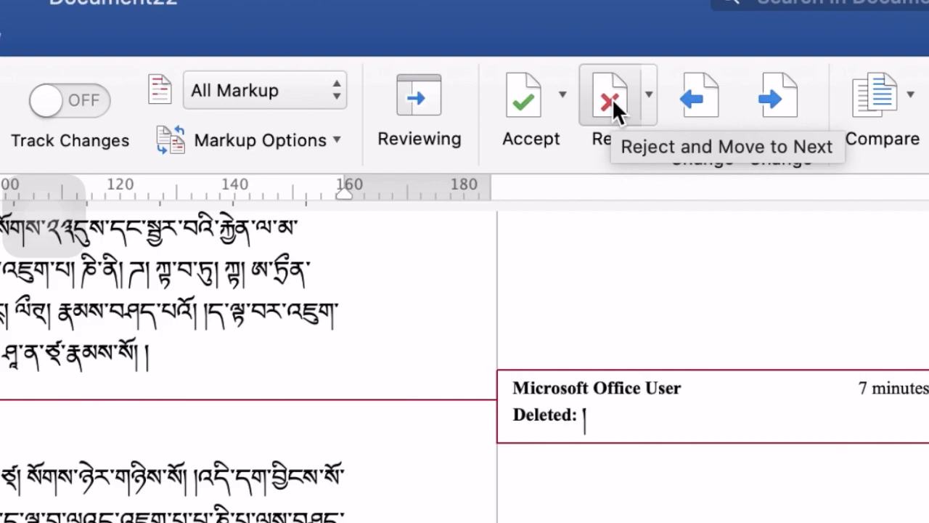
click(612, 99)
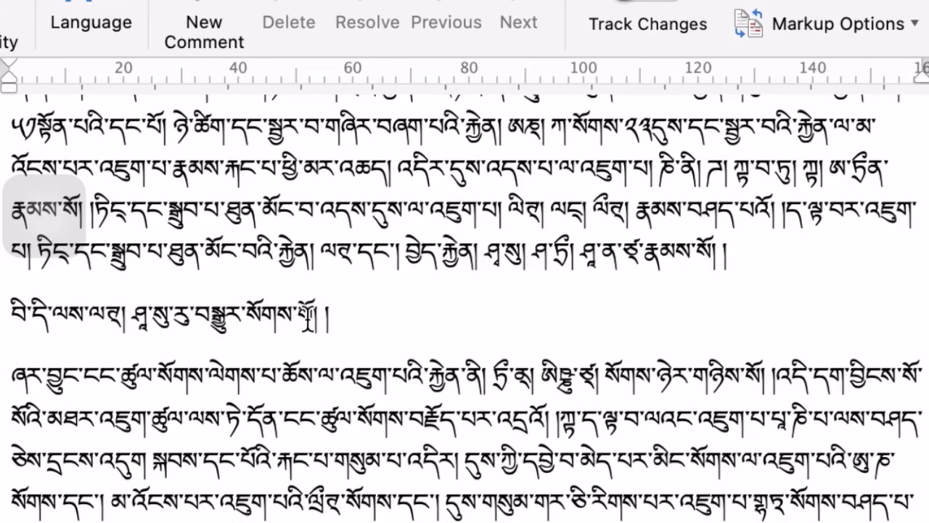
Step: Look through the following pages of the comparison document for remaining marked changes
scroll(344, 321, down, 15)
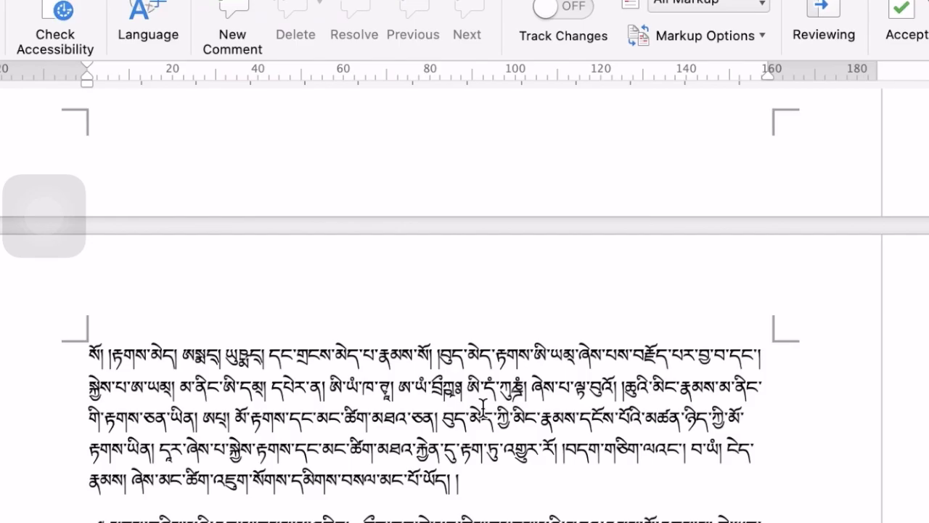
scroll(347, 434, down, 5)
scroll(401, 424, up, 5)
scroll(401, 424, down, 12)
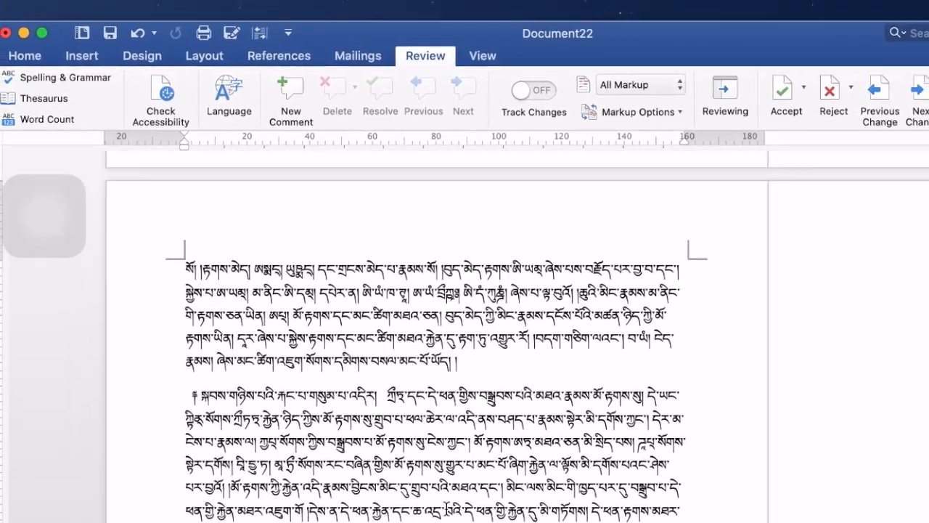
scroll(446, 506, down, 8)
scroll(447, 508, up, 4)
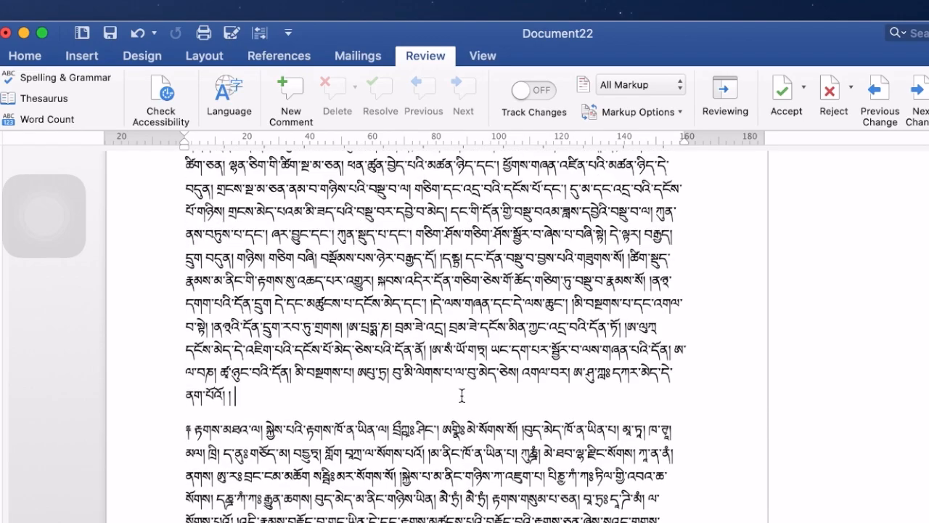
scroll(462, 396, up, 6)
scroll(492, 437, down, 8)
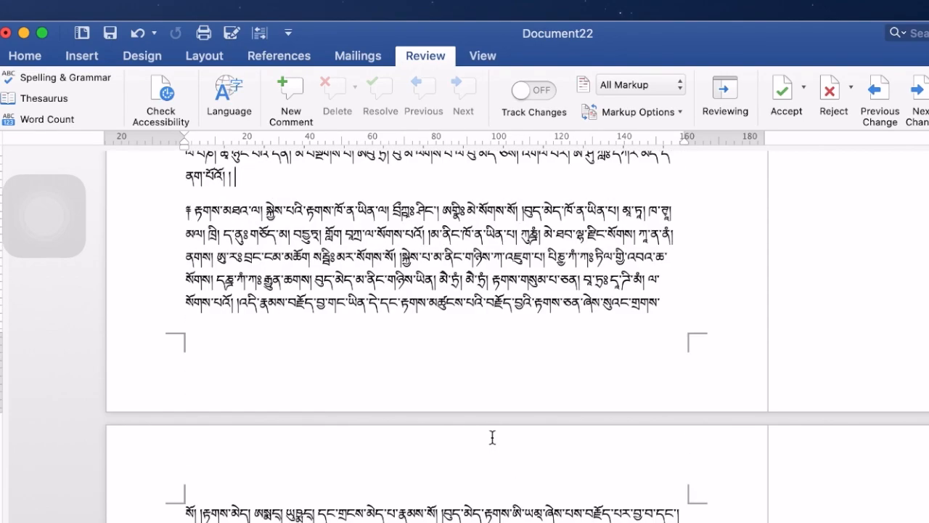
scroll(493, 436, up, 4)
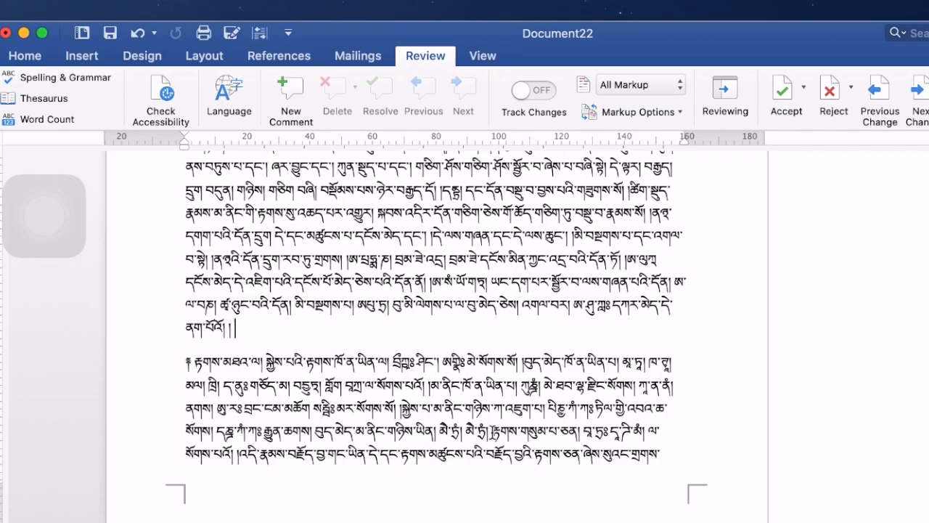
Step: Search the comparison document for the phrase "ཡིན་པའི་ཕྱིར"
scroll(494, 436, up, 7)
scroll(523, 348, down, 11)
scroll(522, 349, down, 15)
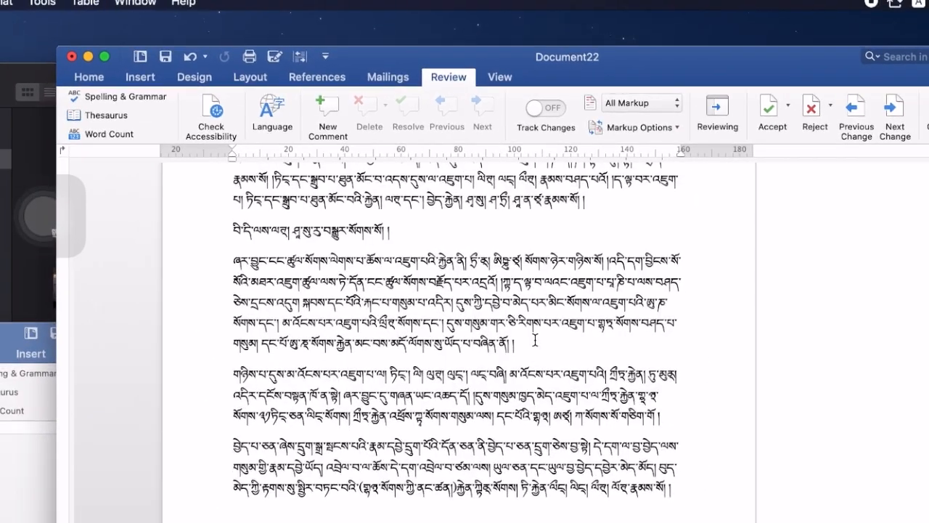
scroll(536, 340, up, 5)
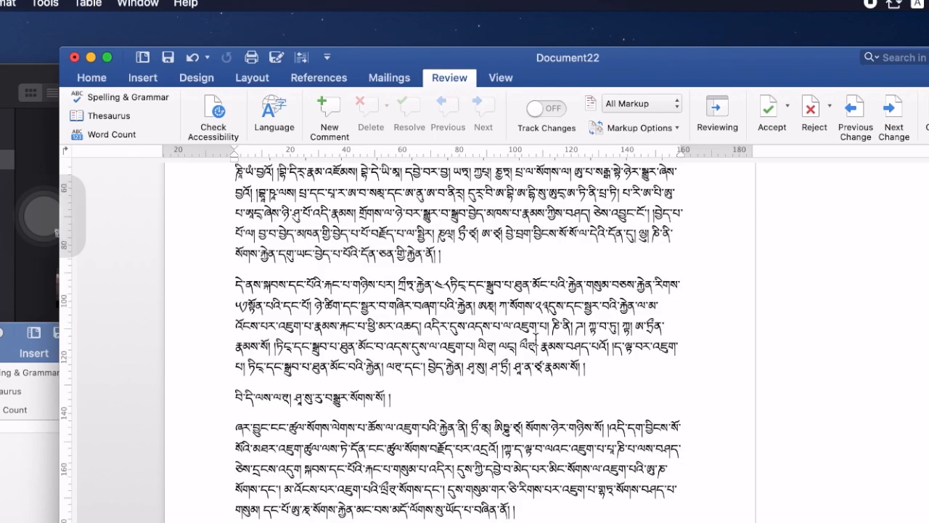
key(super+f)
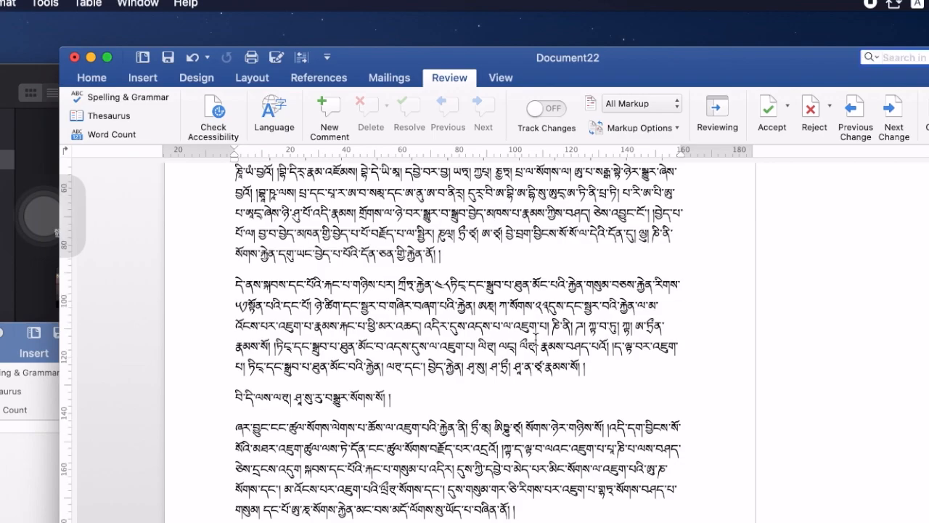
text(y)
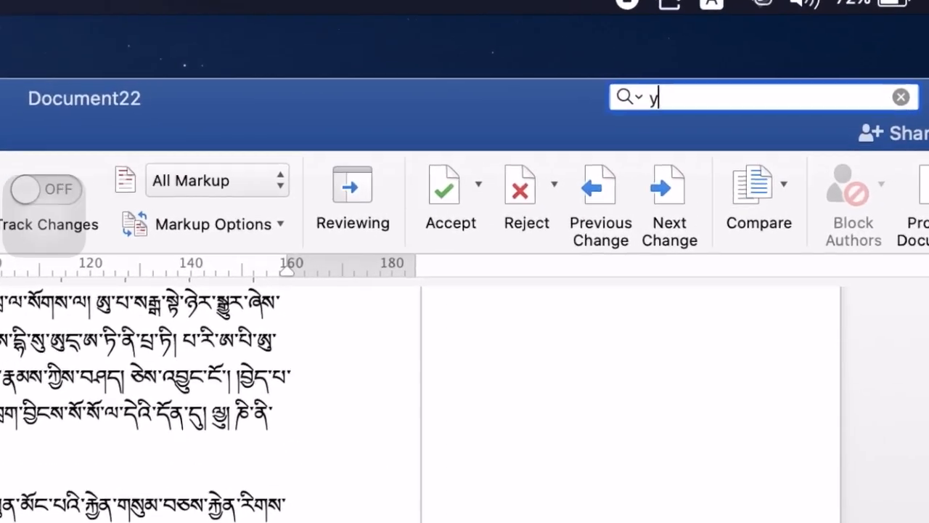
key(BackSpace)
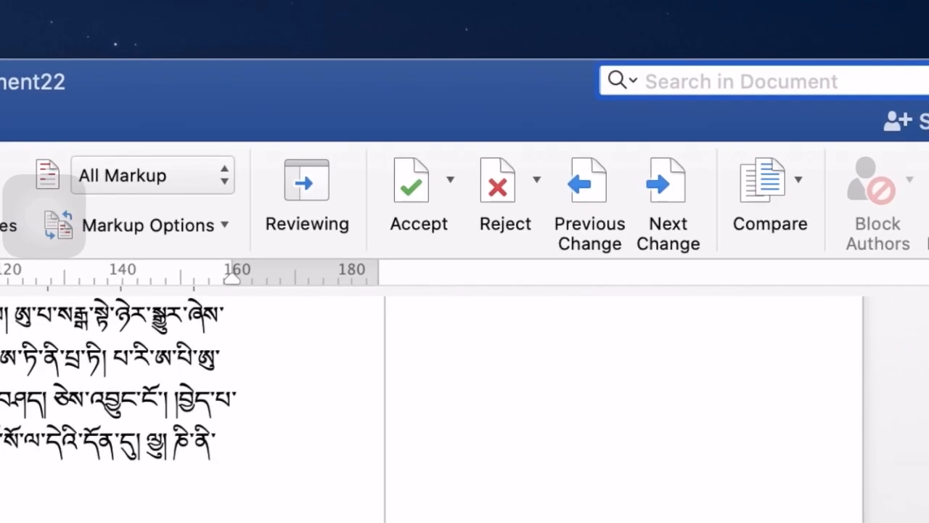
text(ཡིན་པའི་པ)
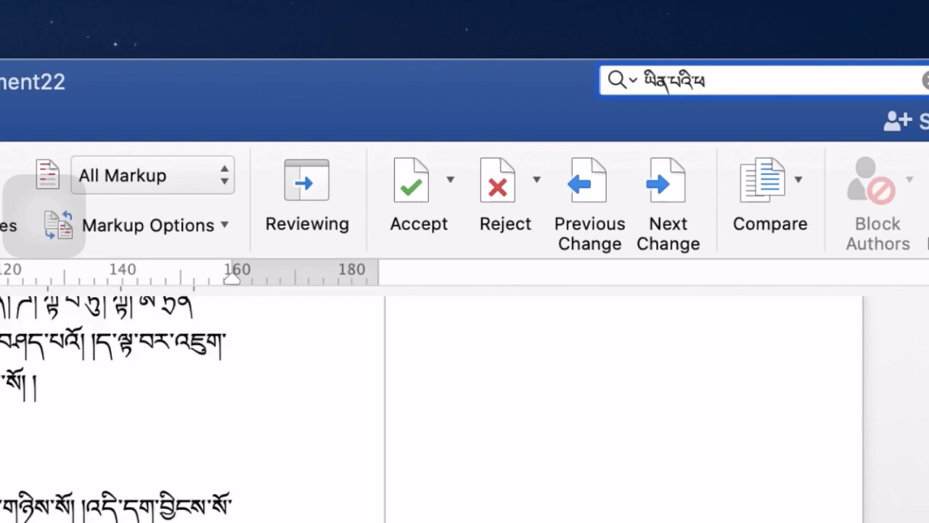
text(་ཕླི)
key(BackSpace)
key(BackSpace)
text(ྱིར།)
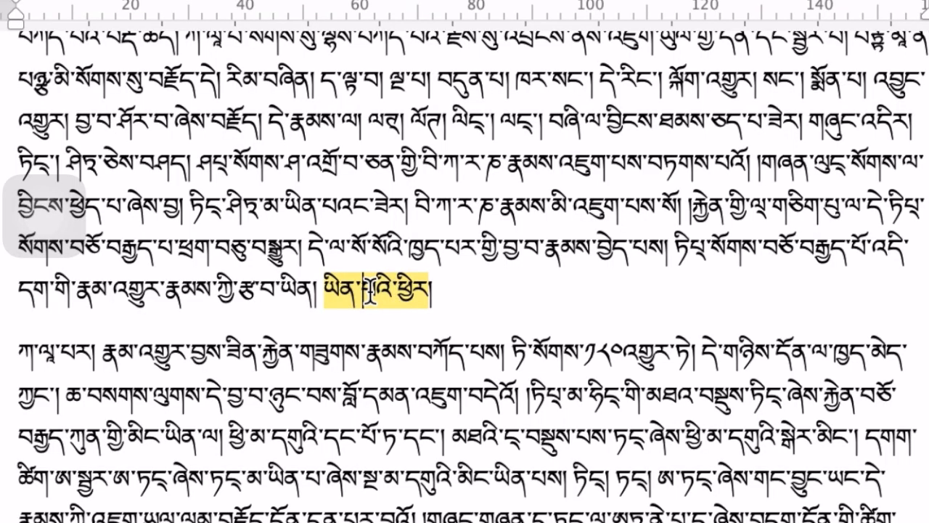
Step: Accept the inserted text "མཚམས་འདིར་ཆད།" at the end of its paragraph and check that paragraph's ending
scroll(370, 291, down, 15)
scroll(529, 362, down, 15)
scroll(529, 362, up, 10)
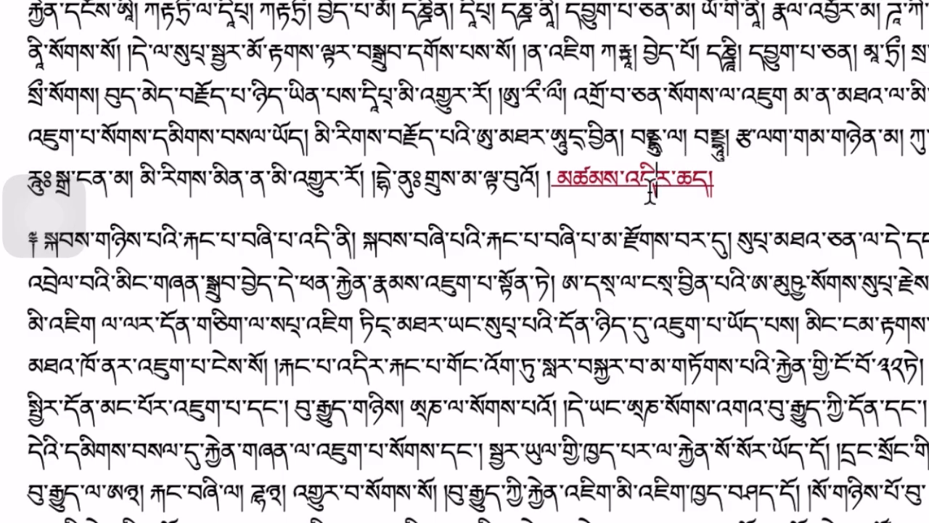
mouse_move(650, 195)
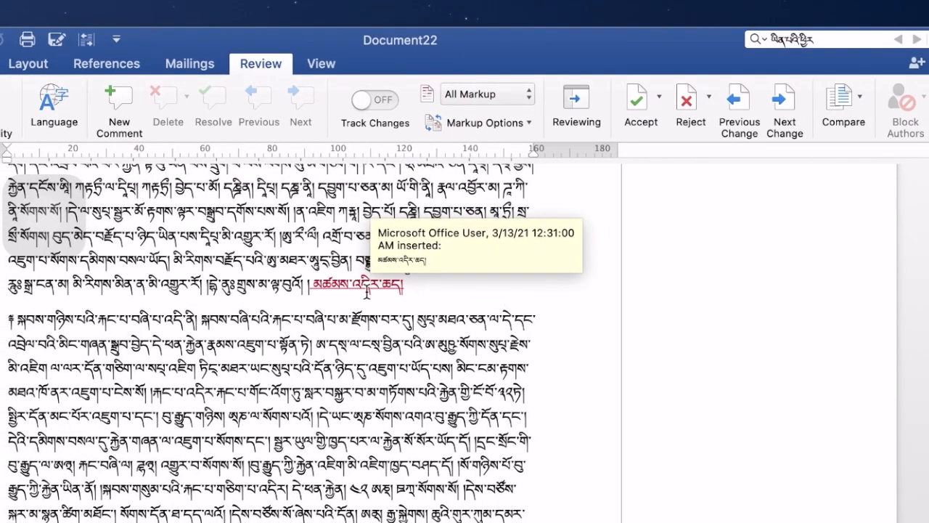
click(639, 106)
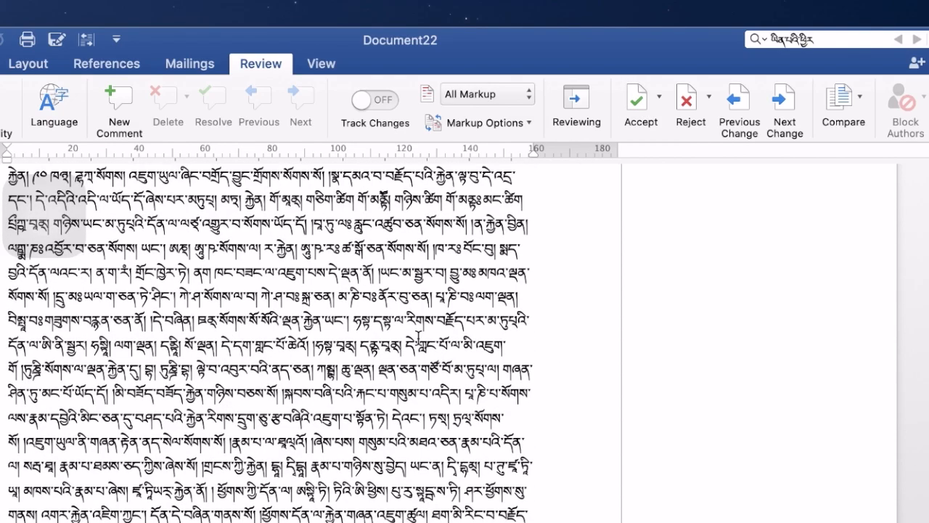
scroll(419, 338, up, 10)
scroll(421, 456, up, 4)
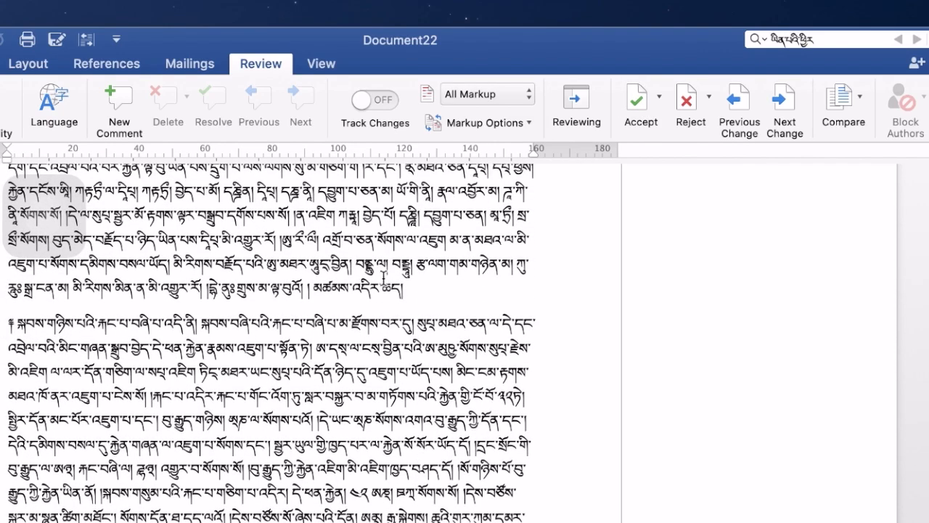
Step: Accept the two inserted lines at the very end of the document and check them
click(687, 104)
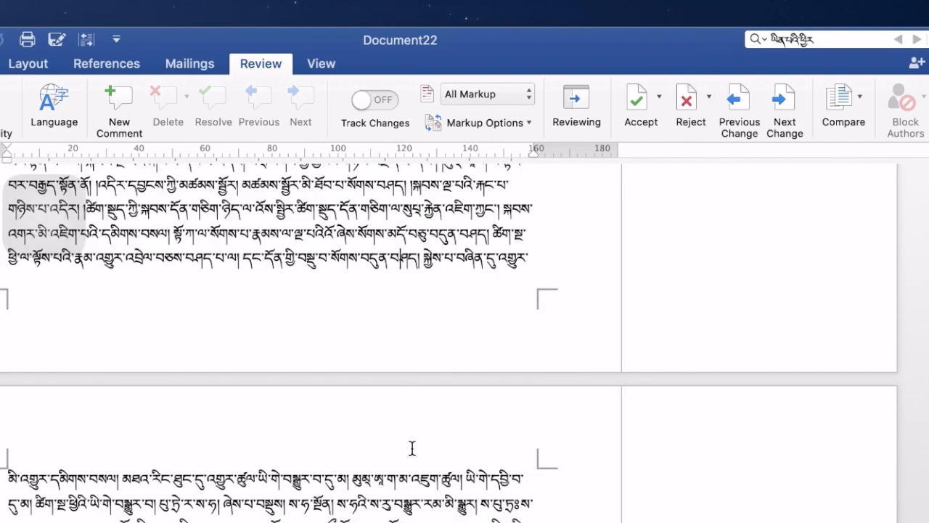
scroll(411, 445, down, 5)
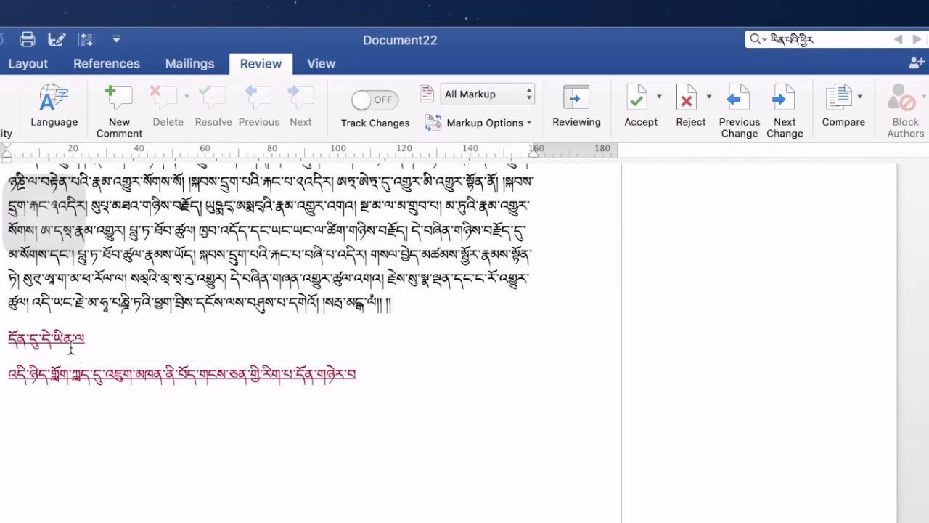
click(640, 105)
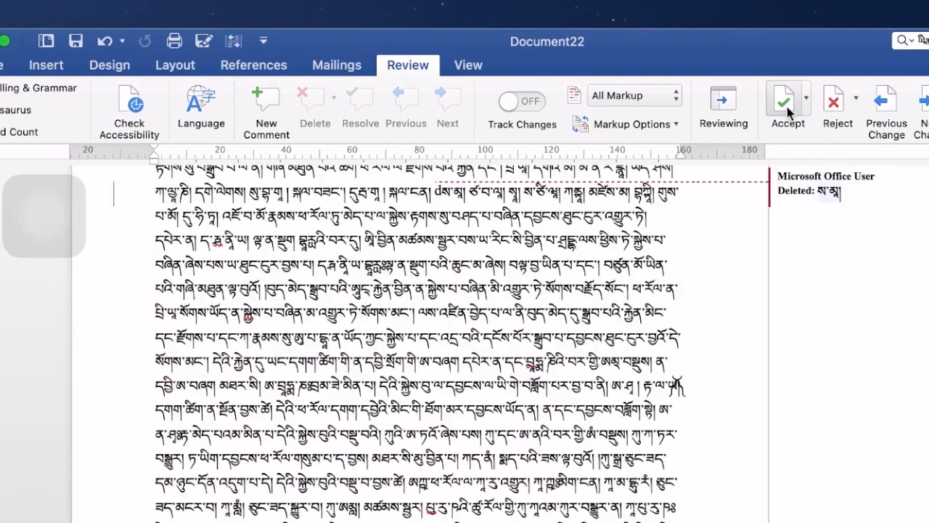
scroll(433, 498, down, 15)
scroll(434, 498, down, 5)
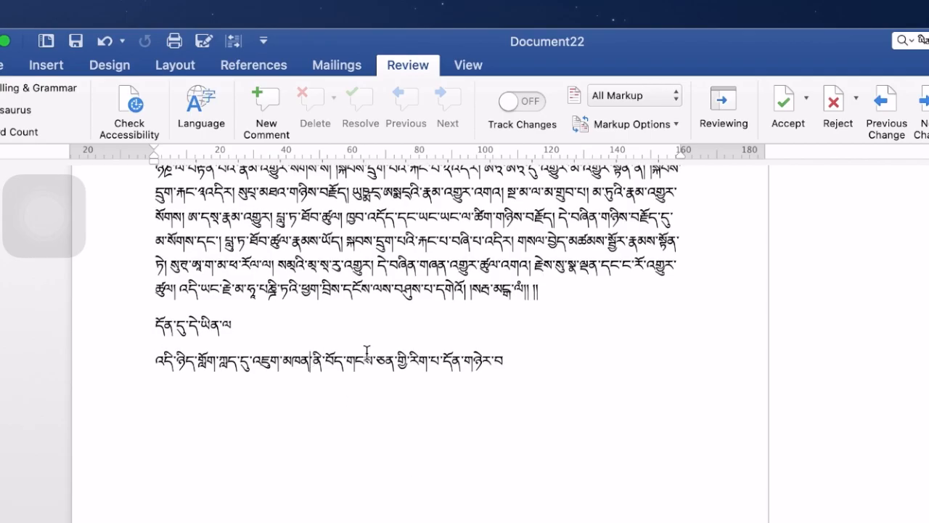
Step: Save the reviewed comparison document as 23.docx in the Downloads folder, in Word Document format
scroll(746, 378, up, 15)
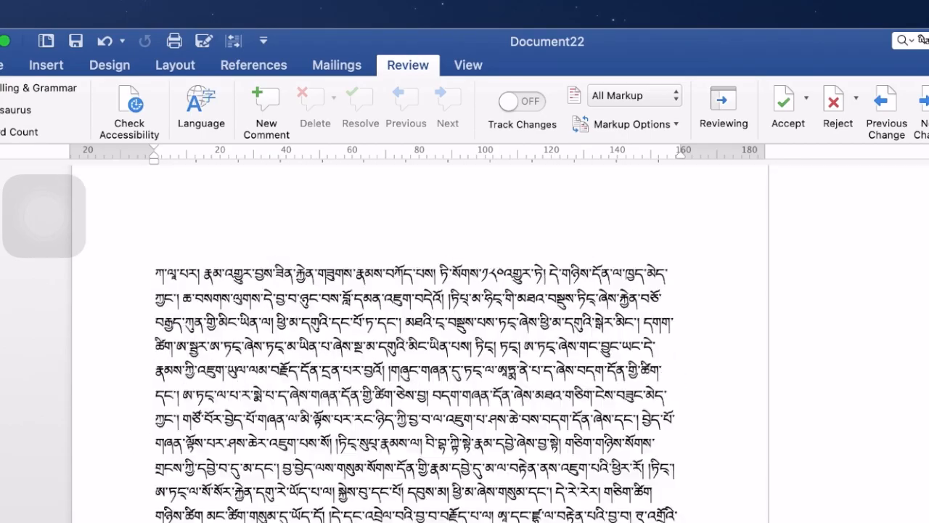
scroll(478, 448, down, 5)
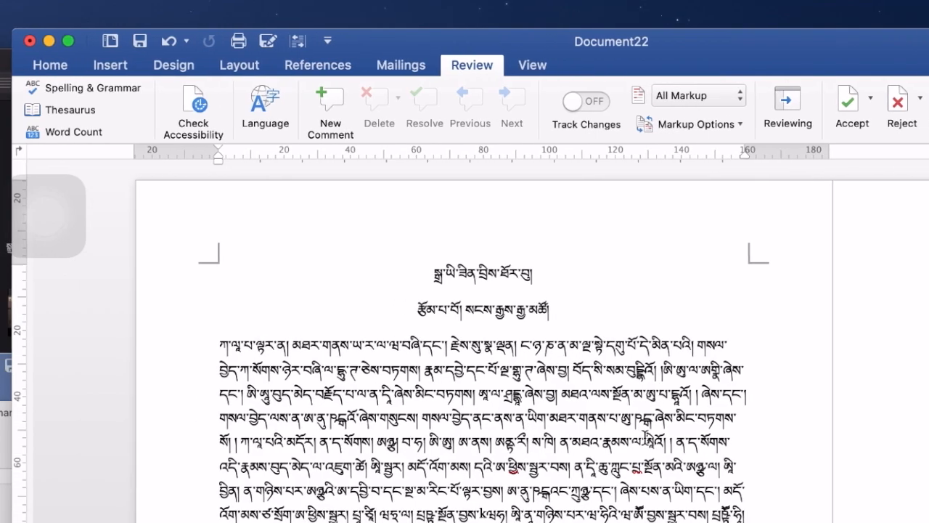
scroll(472, 347, down, 8)
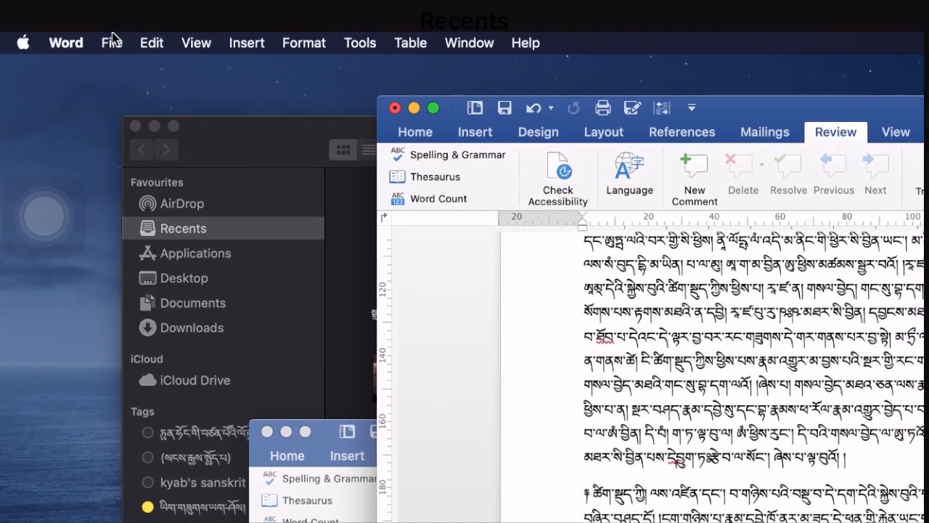
click(115, 10)
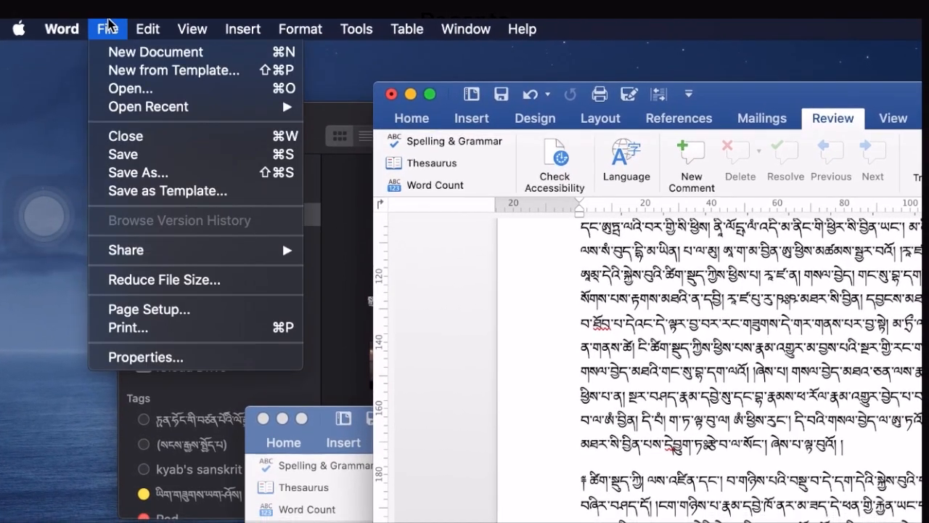
click(196, 155)
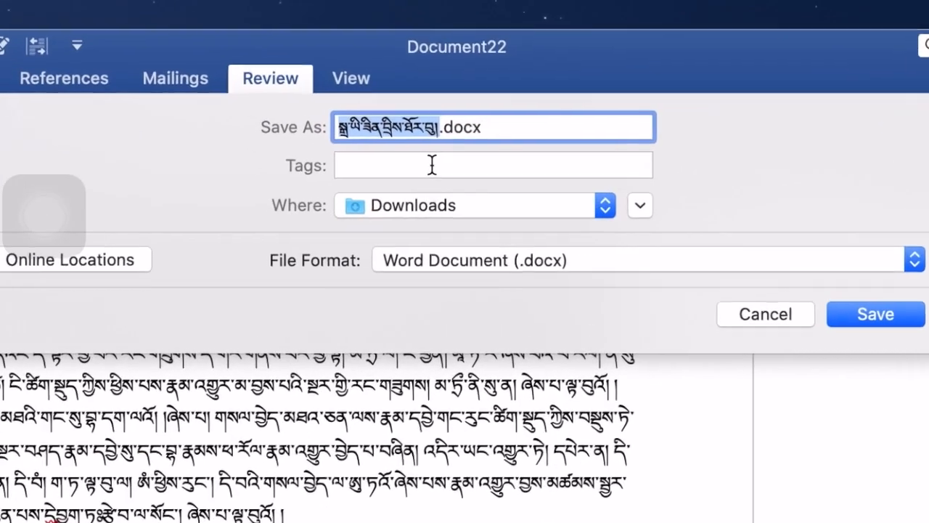
text(23)
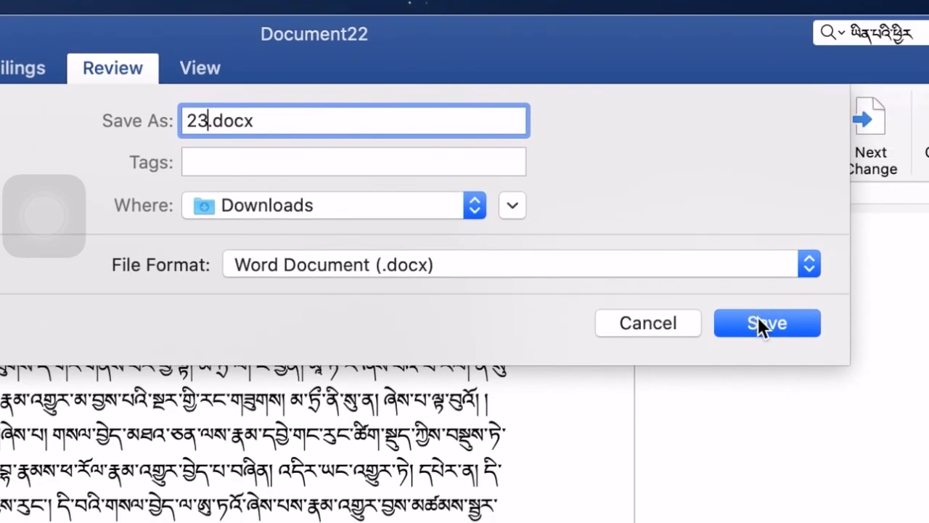
click(758, 317)
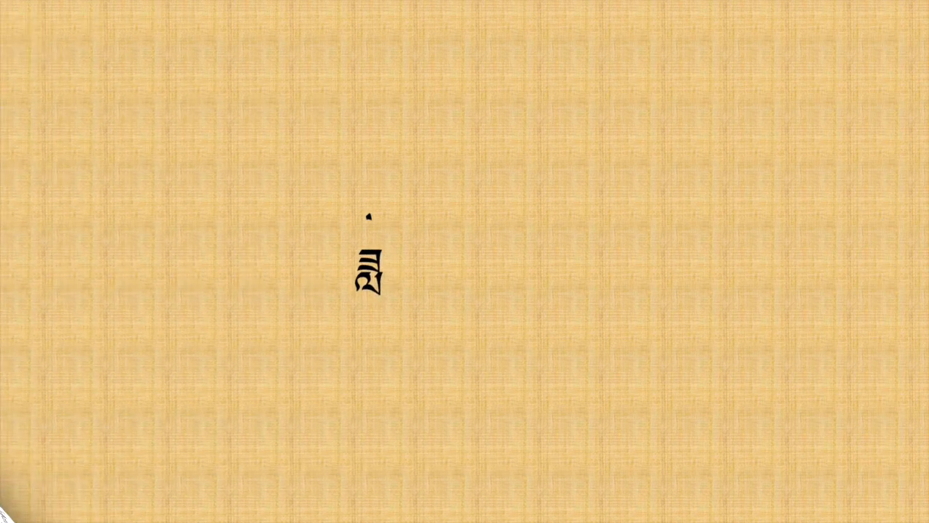